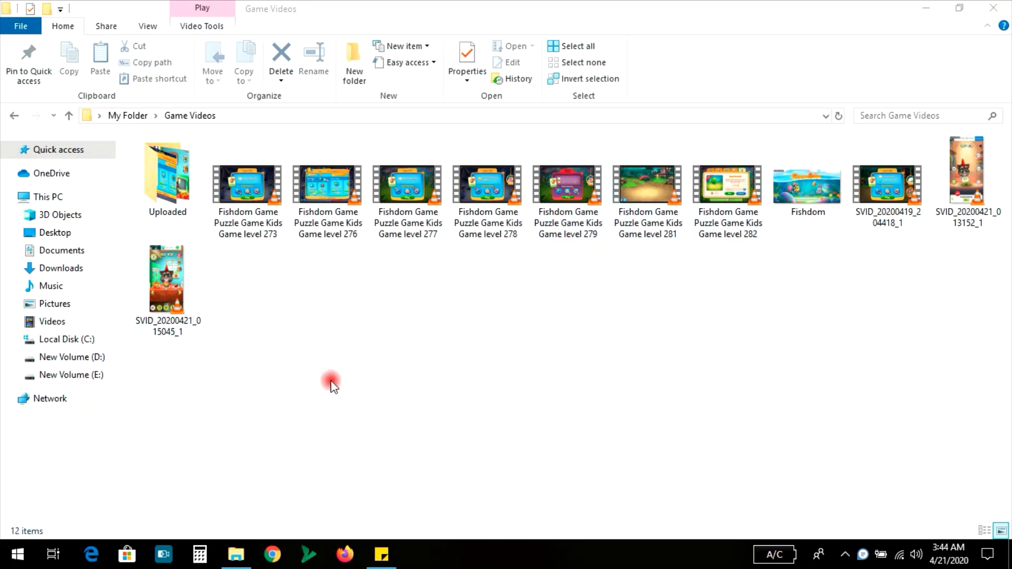
# Search the Start menu for 'video mak' and launch the Photos Video Editor
pyautogui.press('super')
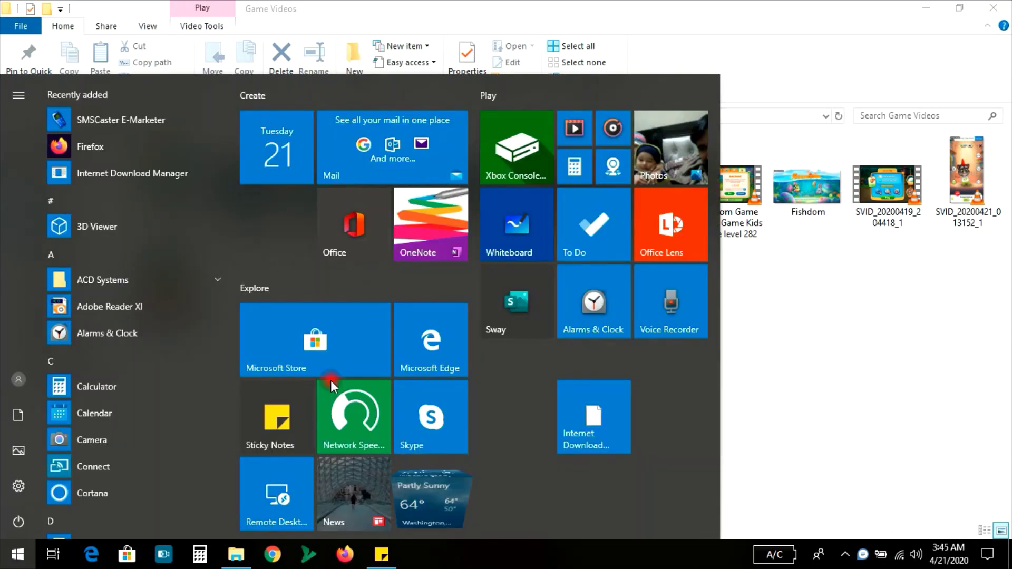
pyautogui.write('vide')
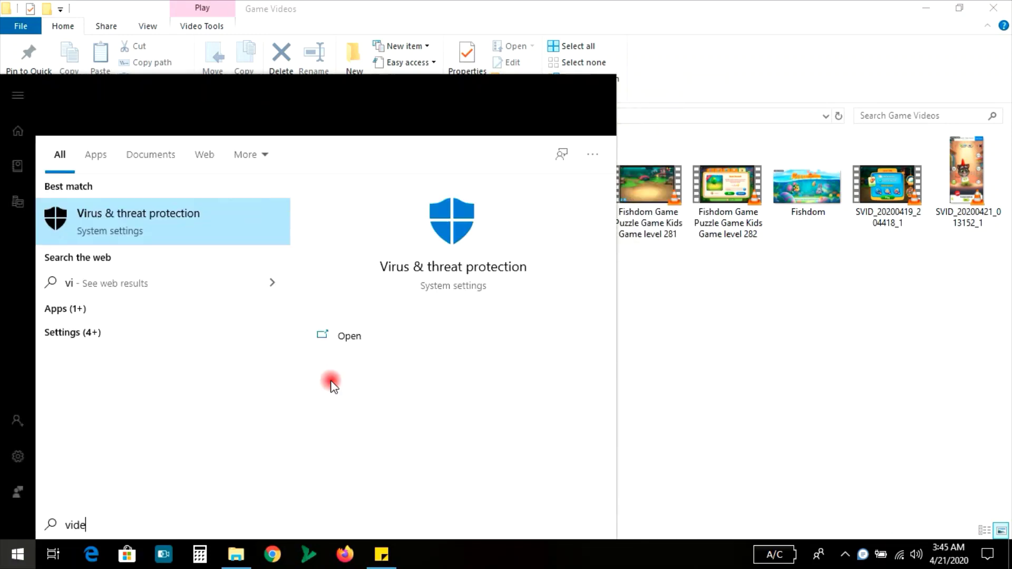
pyautogui.write('o mak')
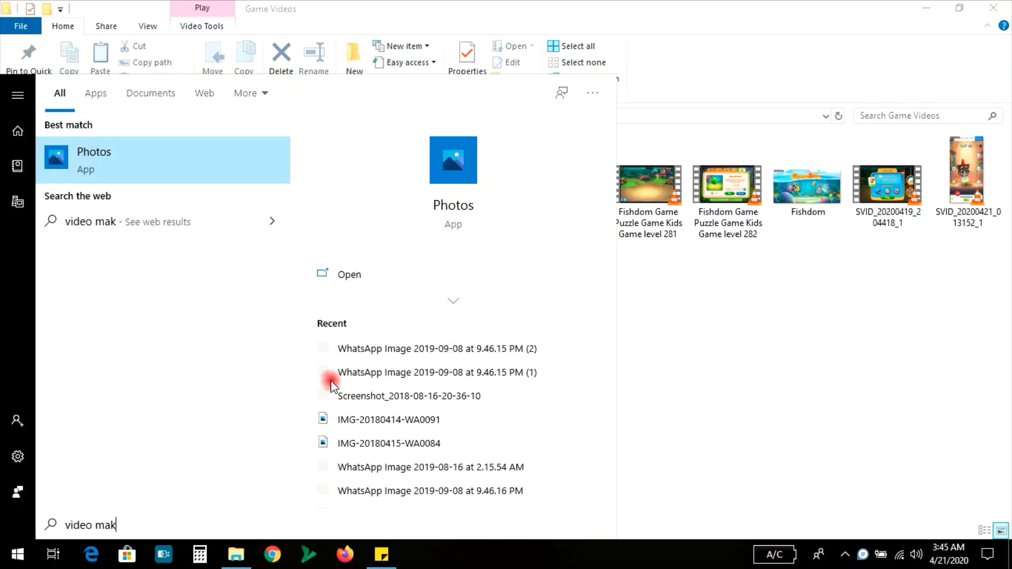
pyautogui.click(103, 160)
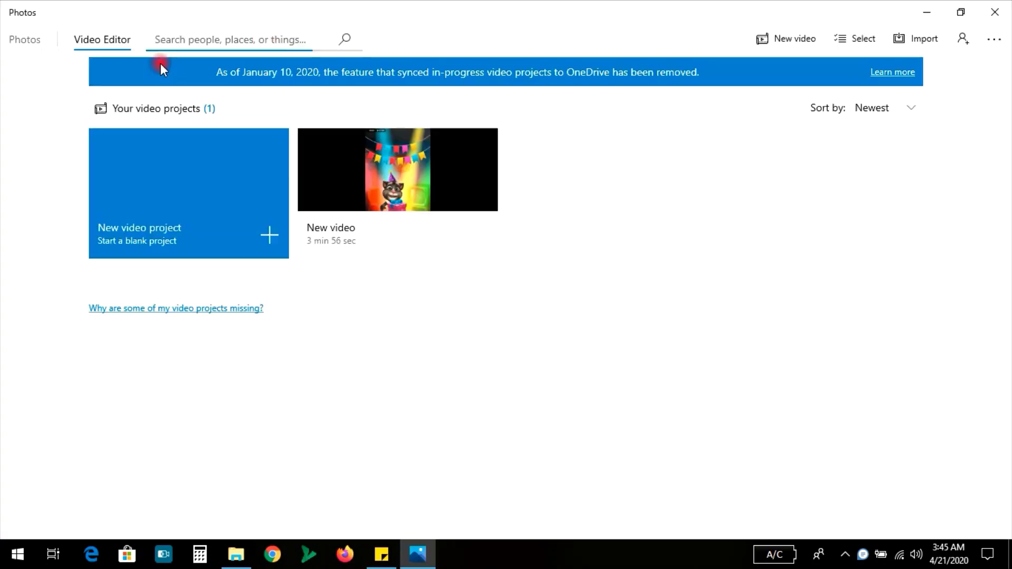
# Delete the existing New video project and start a fresh blank video project
pyautogui.moveTo(365, 189)
pyautogui.click(484, 145)
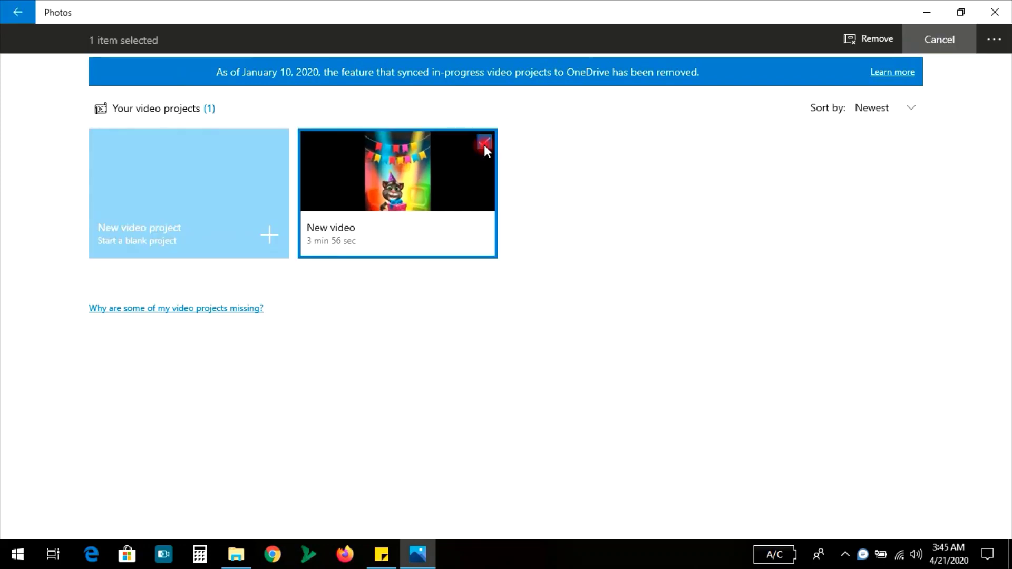
pyautogui.click(872, 39)
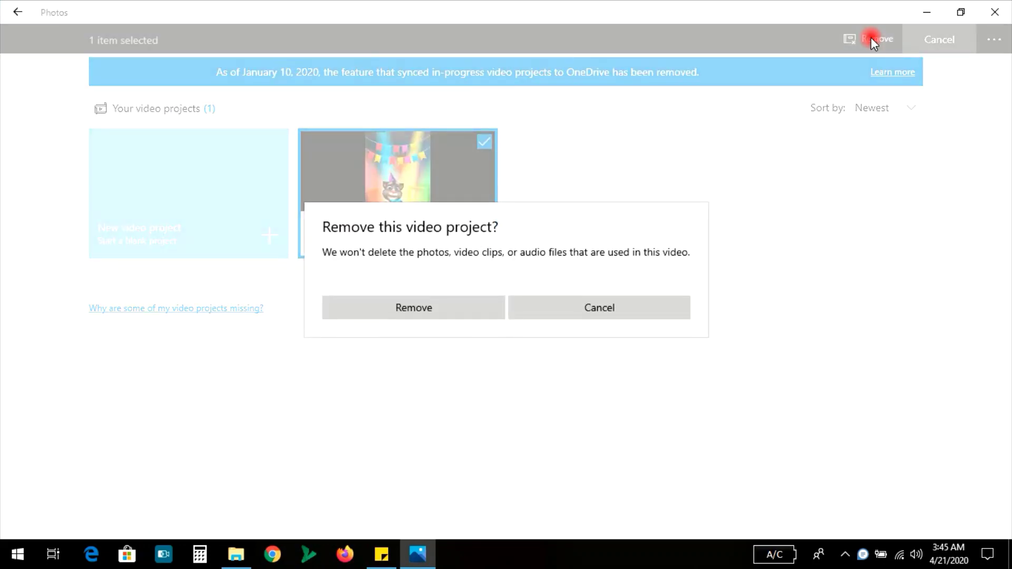
pyautogui.click(446, 312)
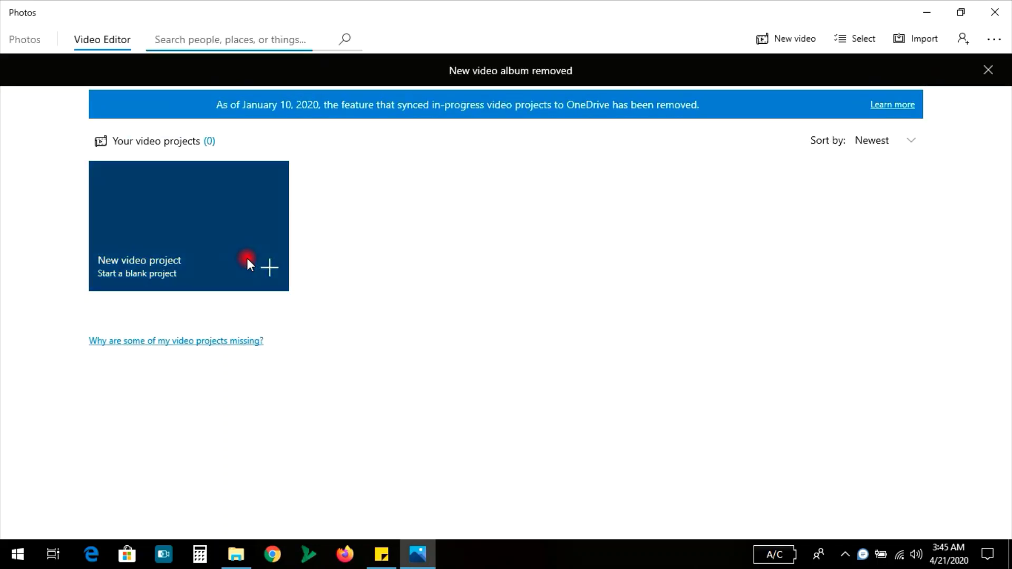
pyautogui.click(247, 258)
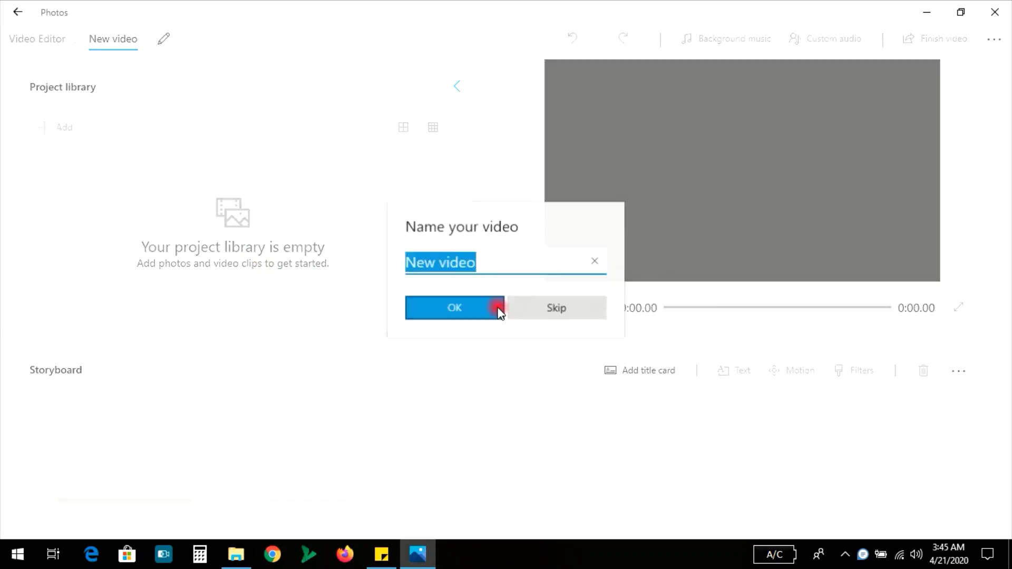
# Skip naming, then add SVID_20200421_013152_1.mp4 from Desktop > My Folder > Game Videos
pyautogui.click(588, 315)
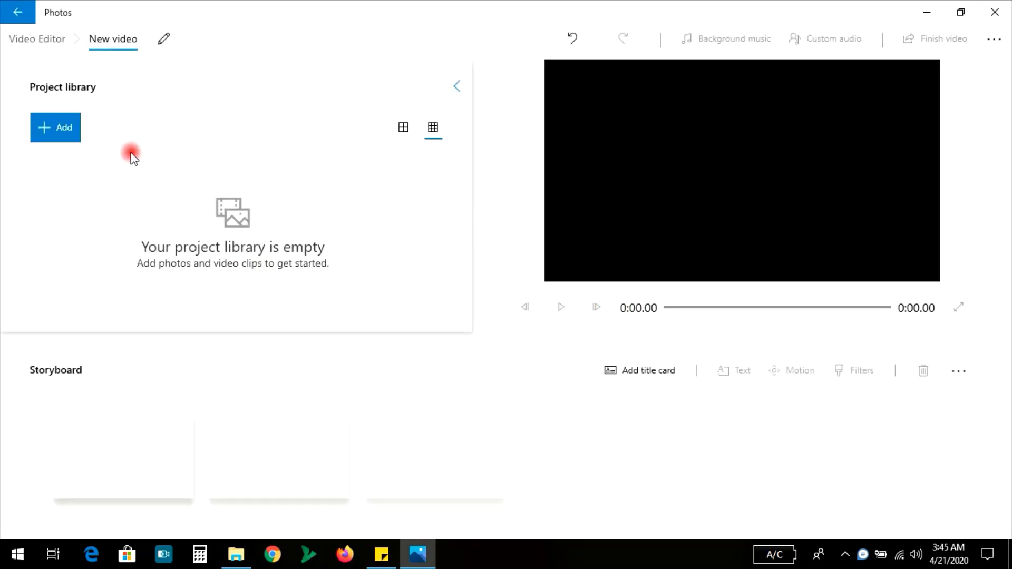
pyautogui.click(46, 128)
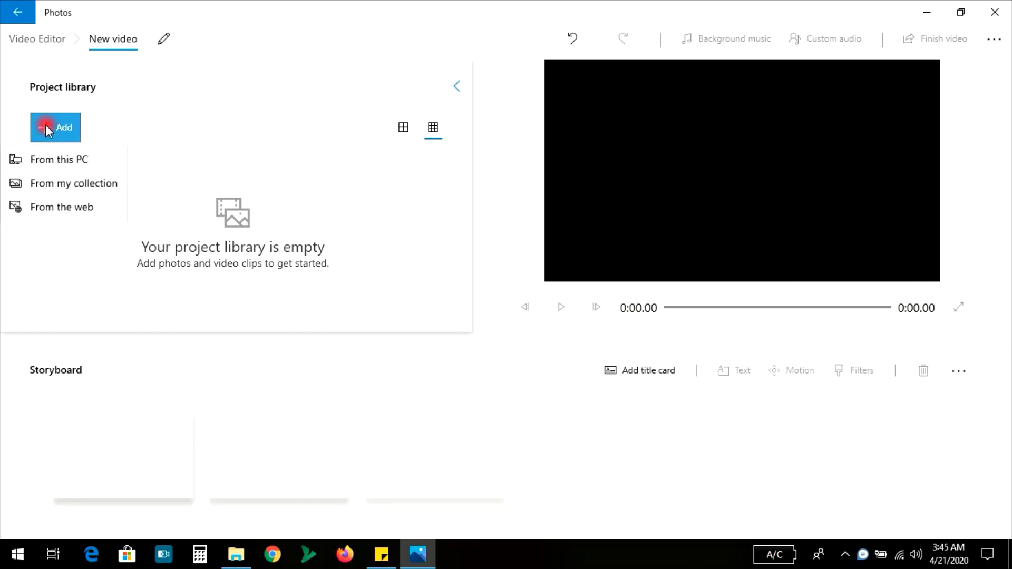
pyautogui.click(74, 159)
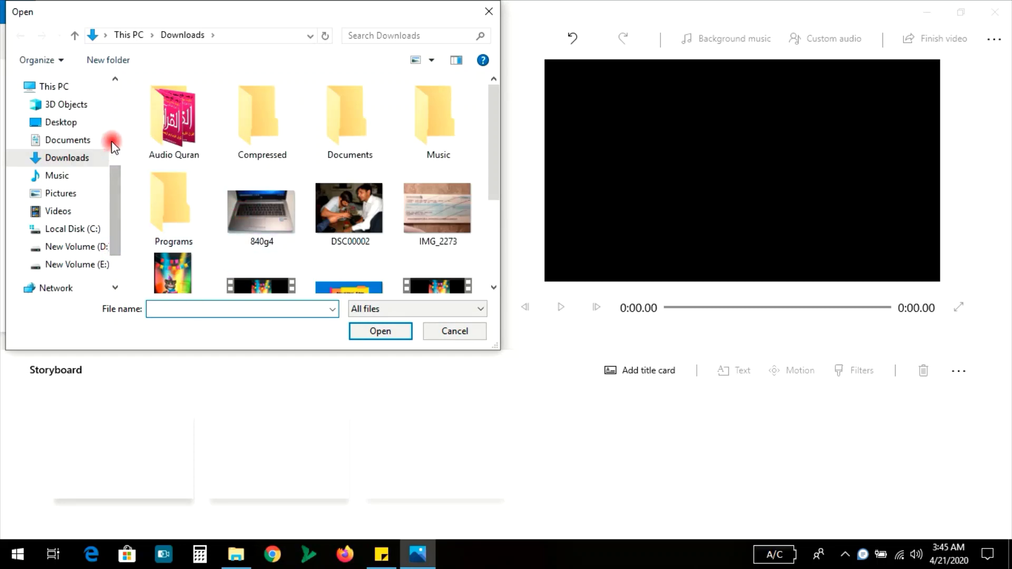
pyautogui.click(74, 127)
pyautogui.doubleClick(277, 117)
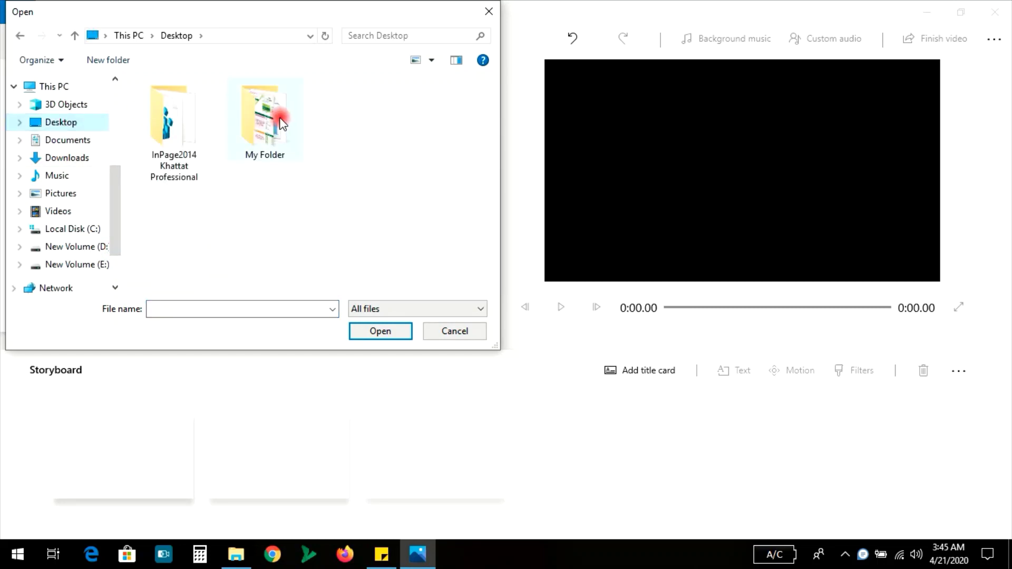
pyautogui.doubleClick(226, 148)
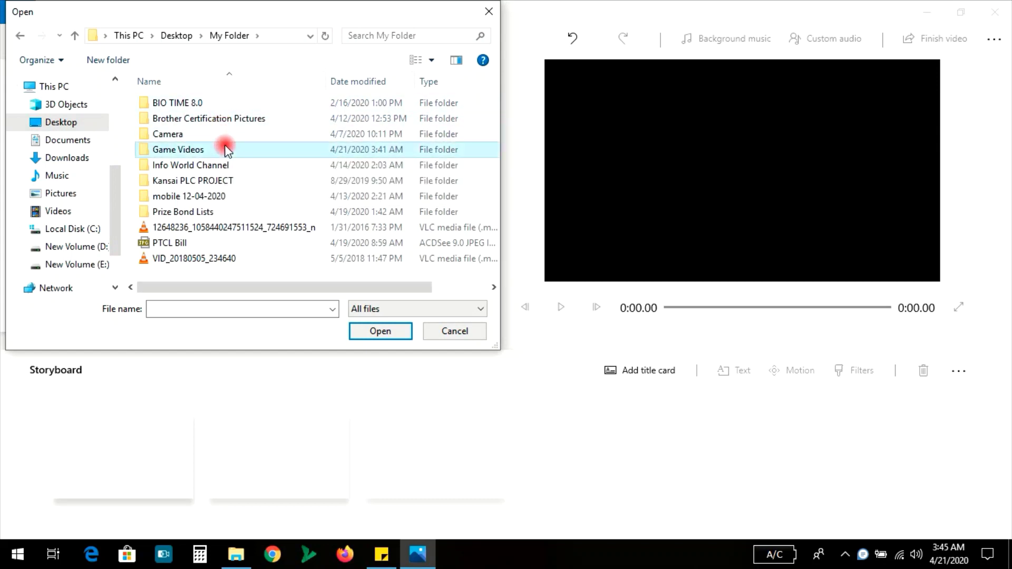
pyautogui.scroll(-2, 492, 171)
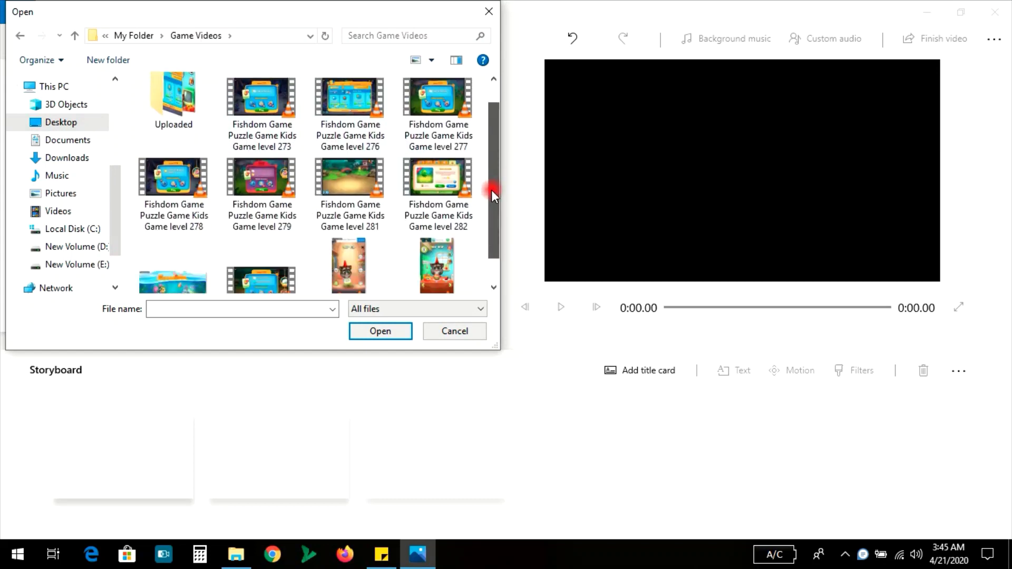
pyautogui.doubleClick(348, 247)
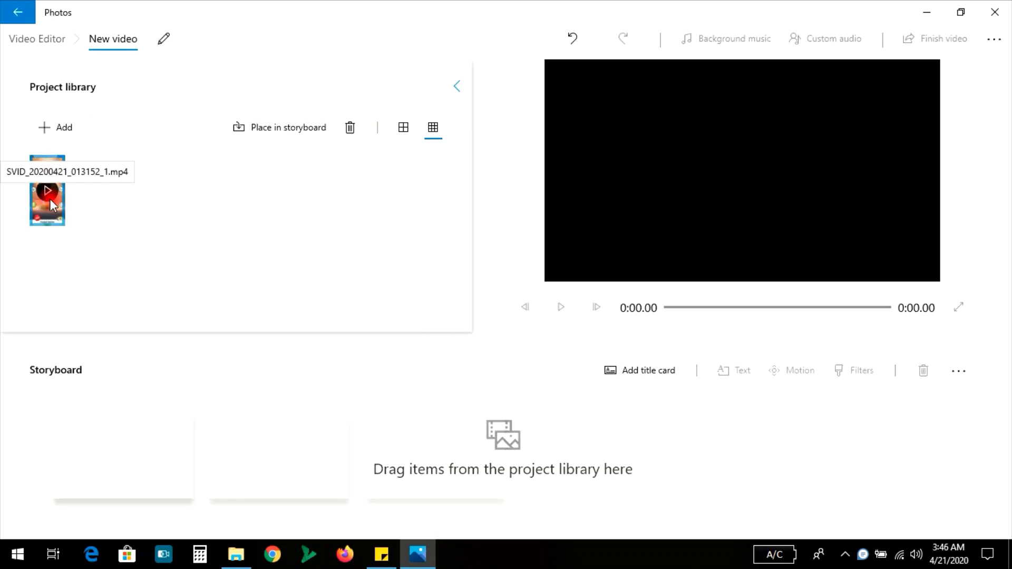
# Place the gameplay clip on the storyboard and insert a 3-second title card before it
pyautogui.moveTo(49, 198); pyautogui.dragTo(144, 434)
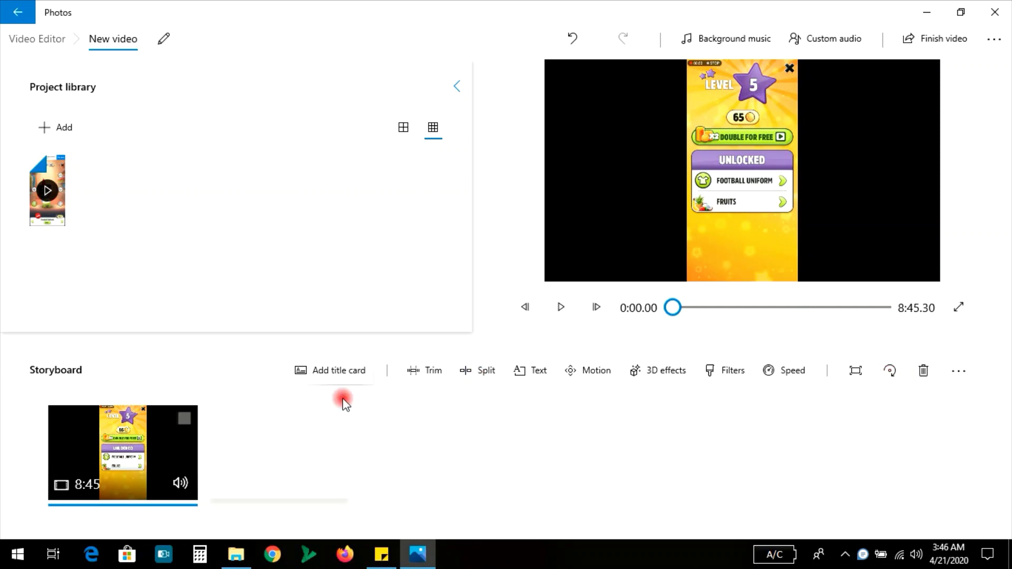
pyautogui.click(366, 383)
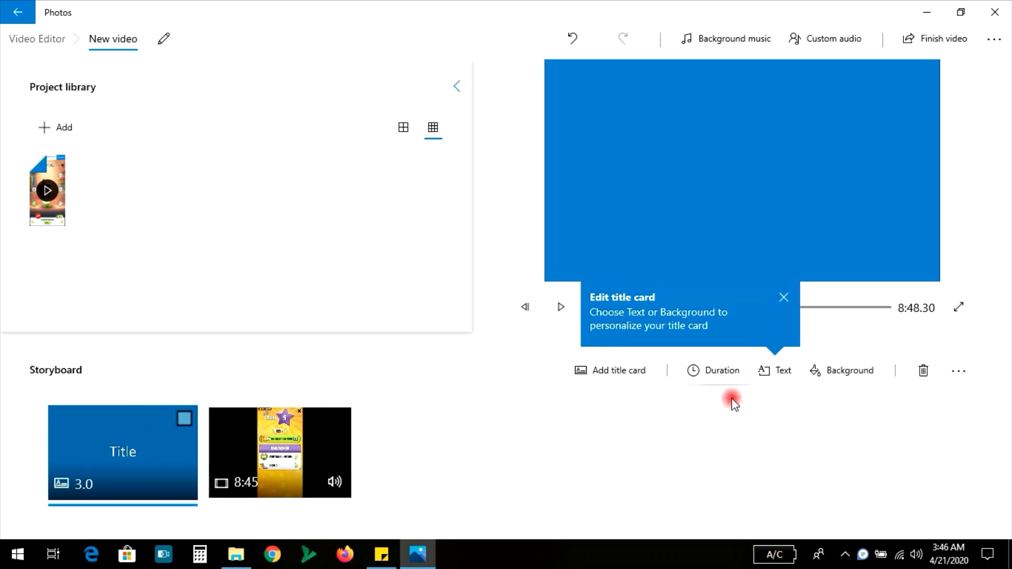
pyautogui.click(785, 297)
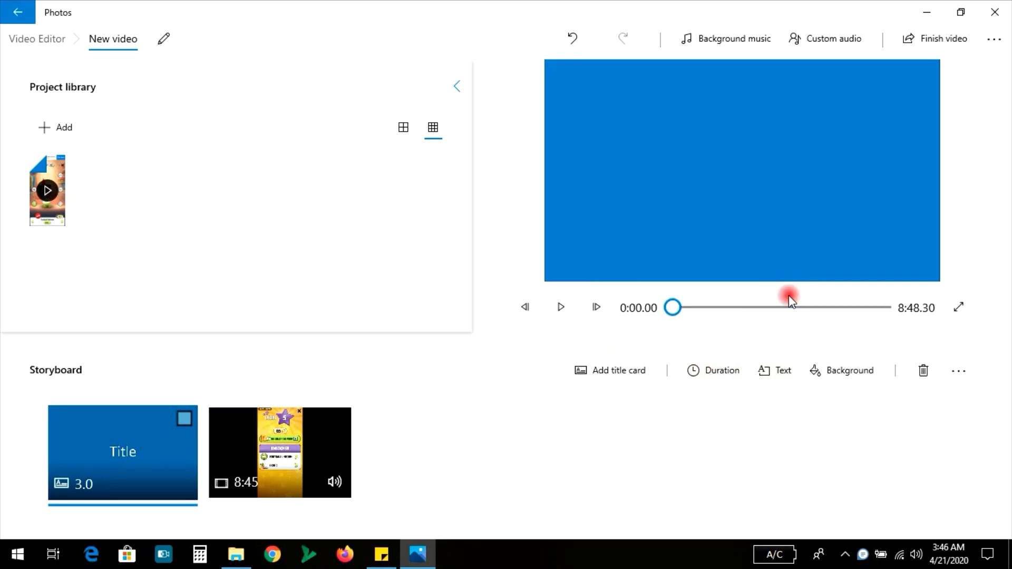
# Replace the title card's default 'Title' text with 'Talking Tom Playing Game'
pyautogui.click(786, 371)
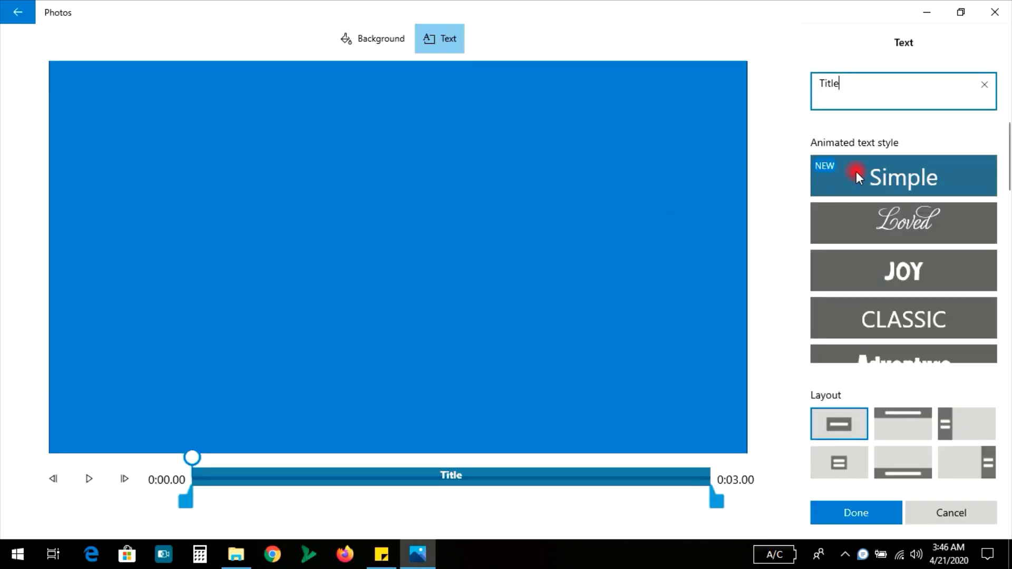
pyautogui.click(866, 95)
pyautogui.press('BackSpace')
pyautogui.press('BackSpace')
pyautogui.press('BackSpace')
pyautogui.press('BackSpace')
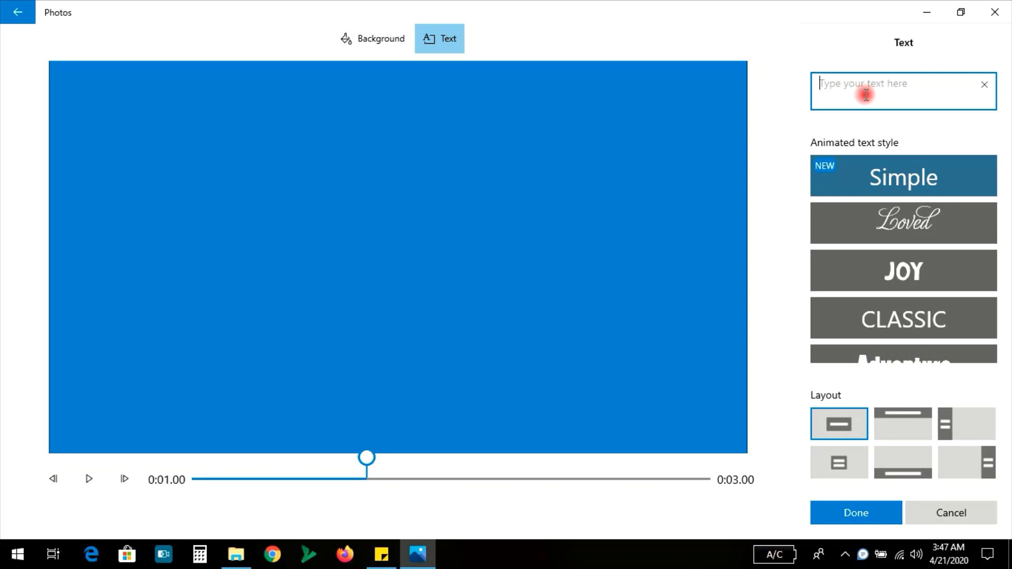
pyautogui.write('Talking ')
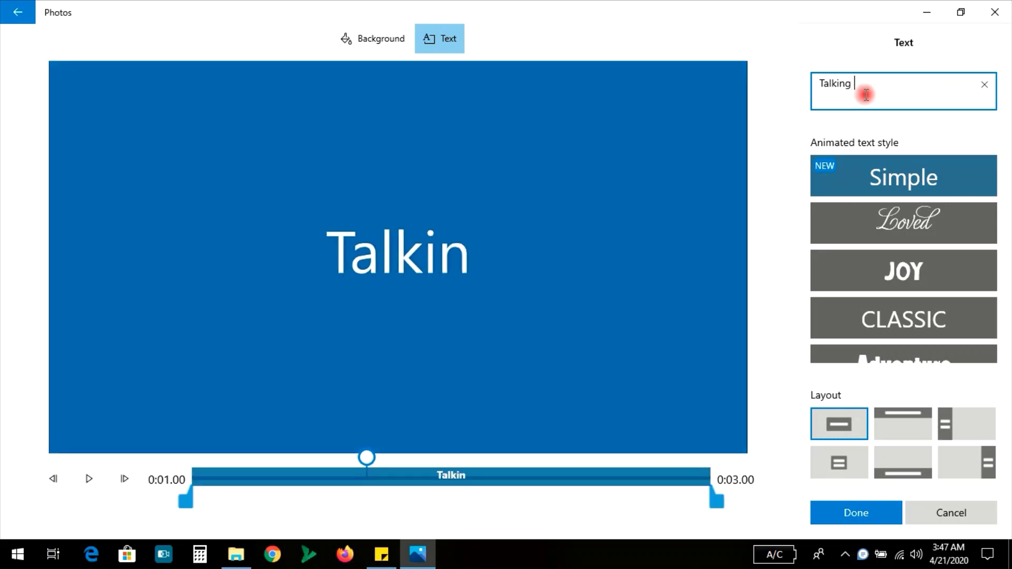
pyautogui.write('Tom ')
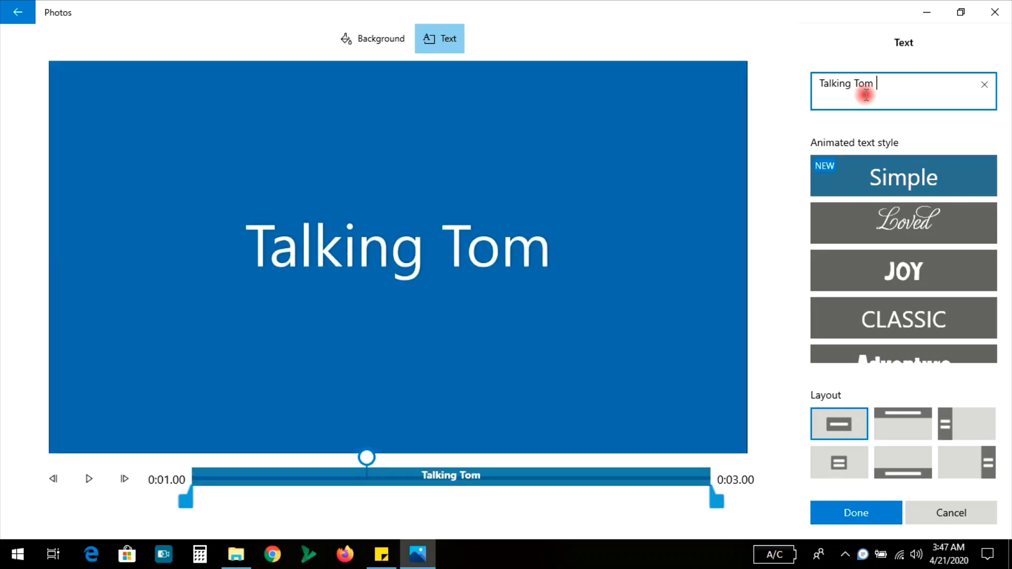
pyautogui.write('G')
pyautogui.write('ame Sh')
pyautogui.press('BackSpace')
pyautogui.press('BackSpace')
pyautogui.press('BackSpace')
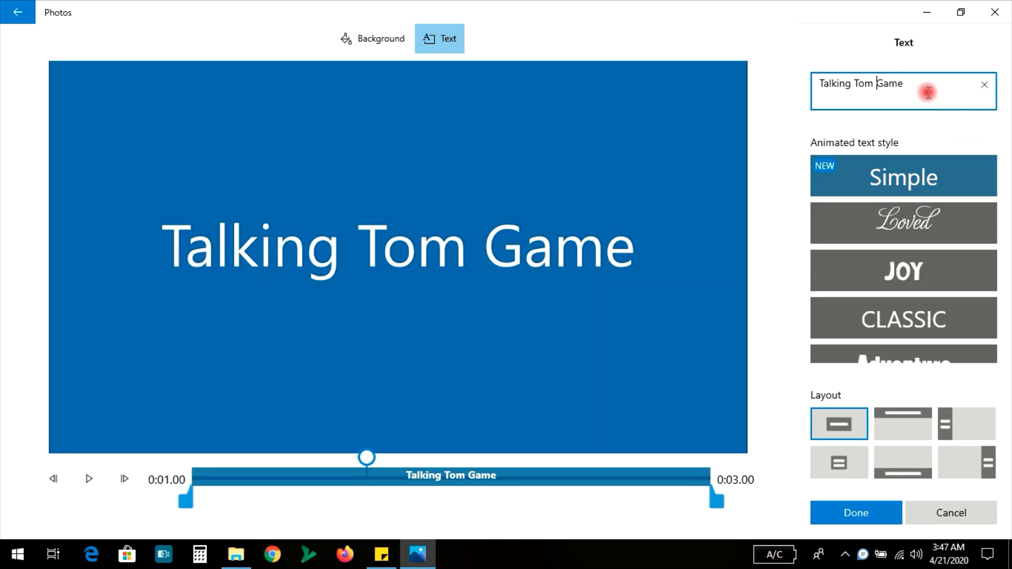
pyautogui.write('play')
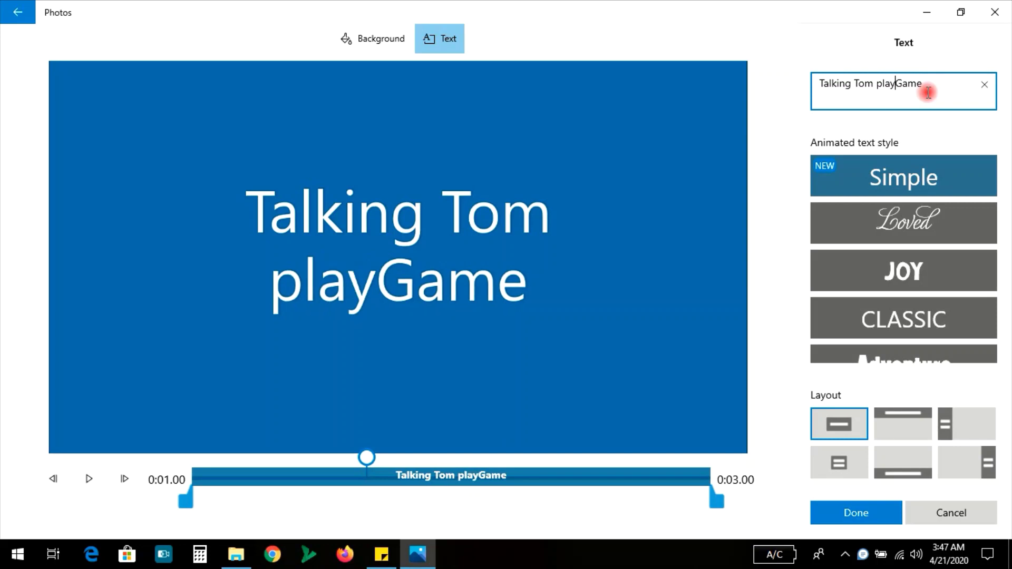
pyautogui.write('ing')
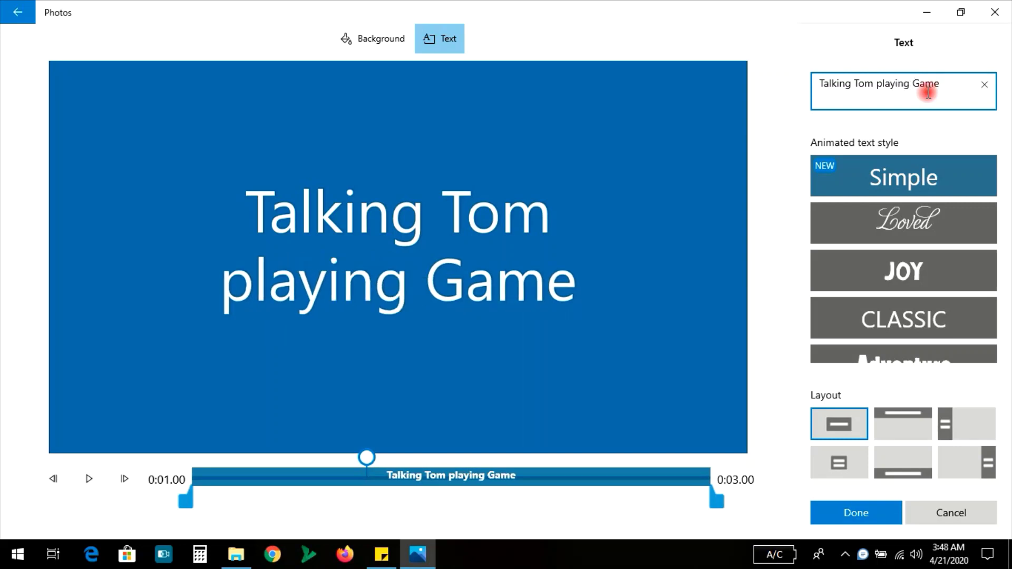
pyautogui.press('Delete')
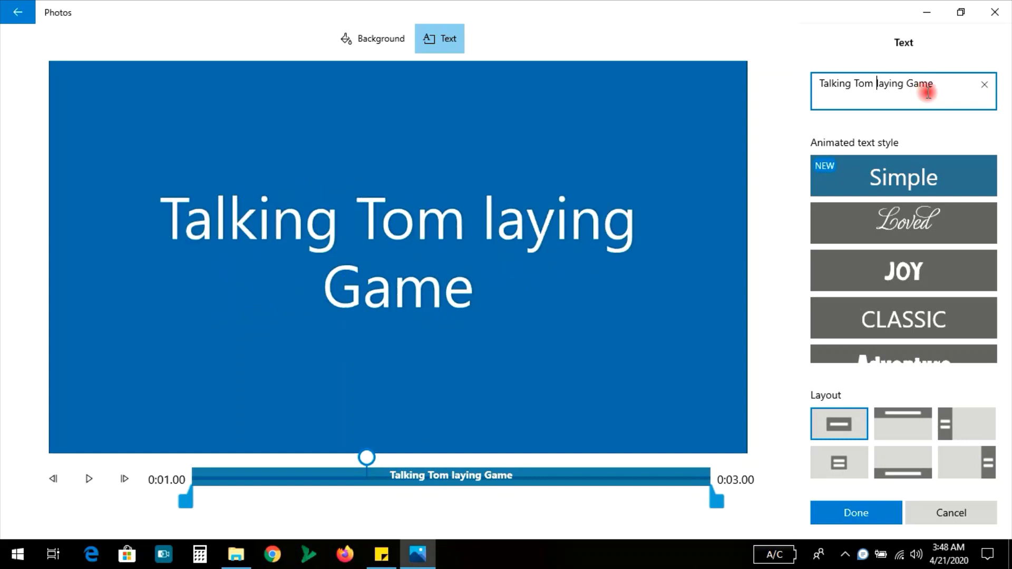
pyautogui.write('P')
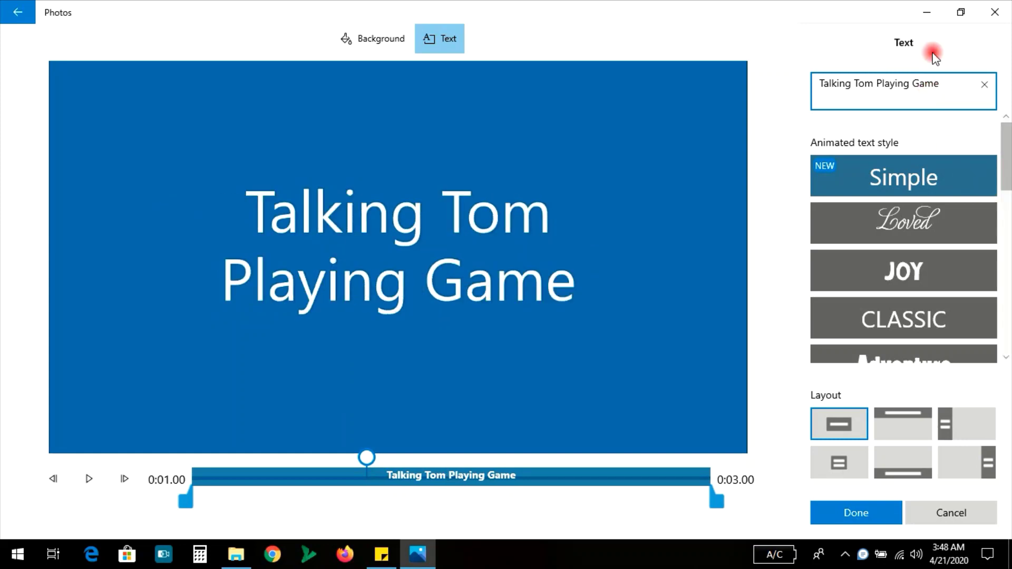
# Preview several animated text styles and settle on JOY for the title card
pyautogui.click(884, 230)
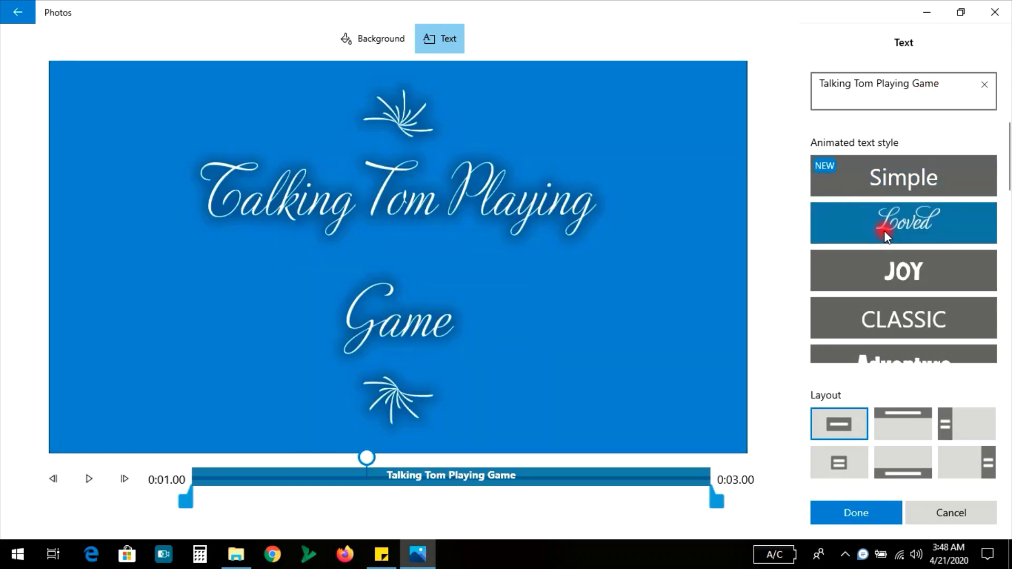
pyautogui.click(890, 270)
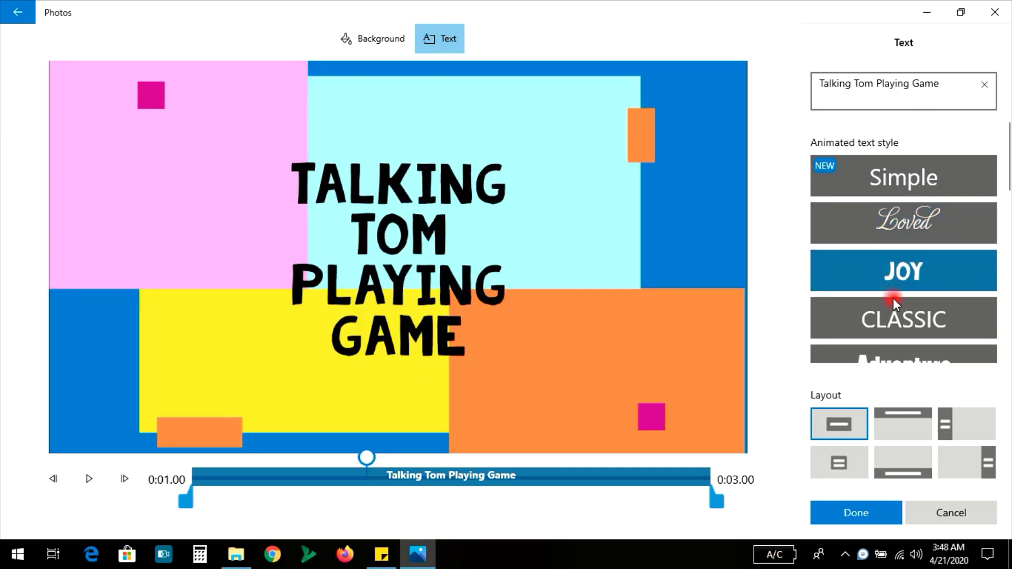
pyautogui.click(899, 321)
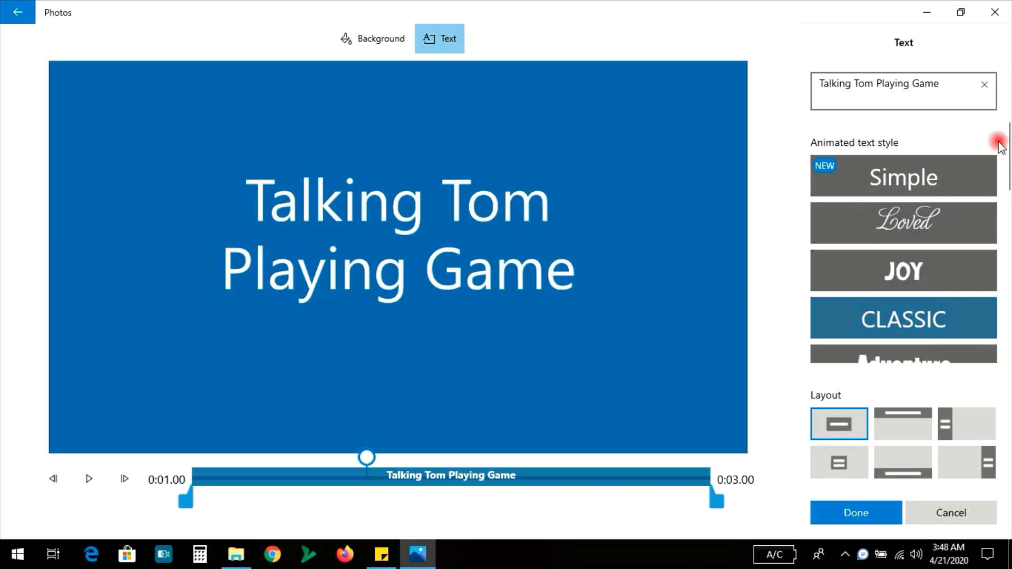
pyautogui.moveTo(1009, 149); pyautogui.dragTo(1008, 206)
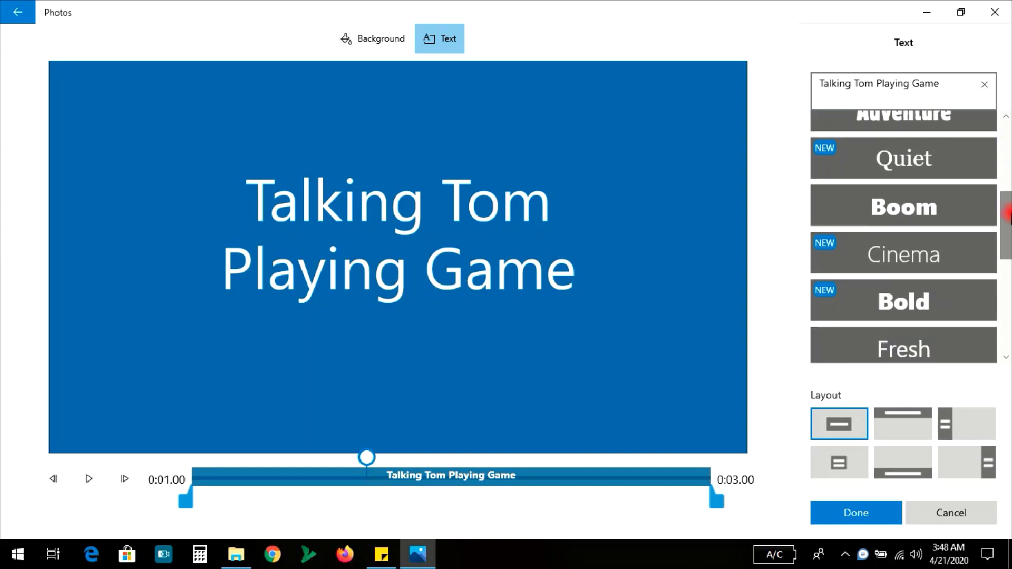
pyautogui.click(924, 156)
pyautogui.click(920, 217)
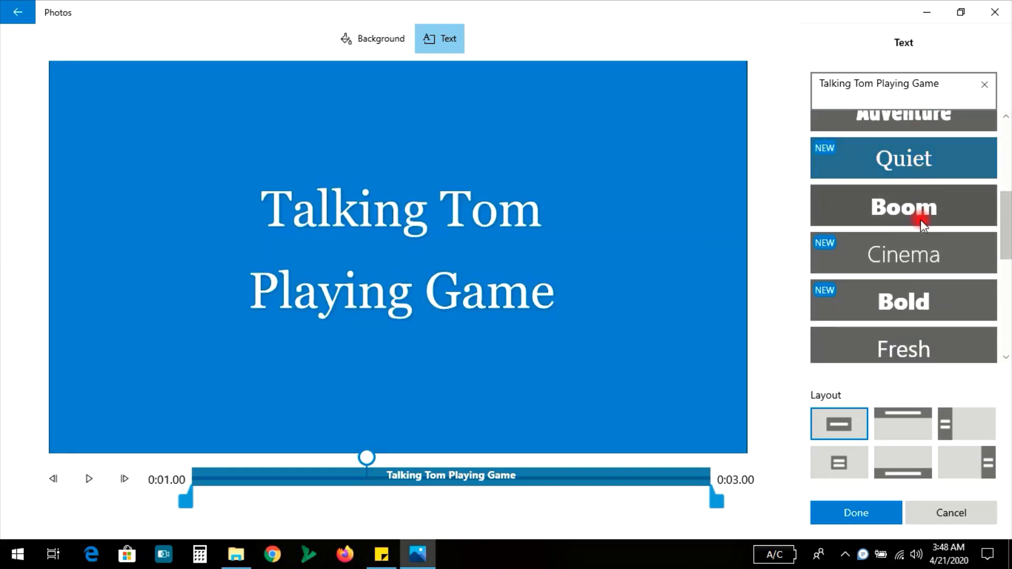
pyautogui.click(923, 268)
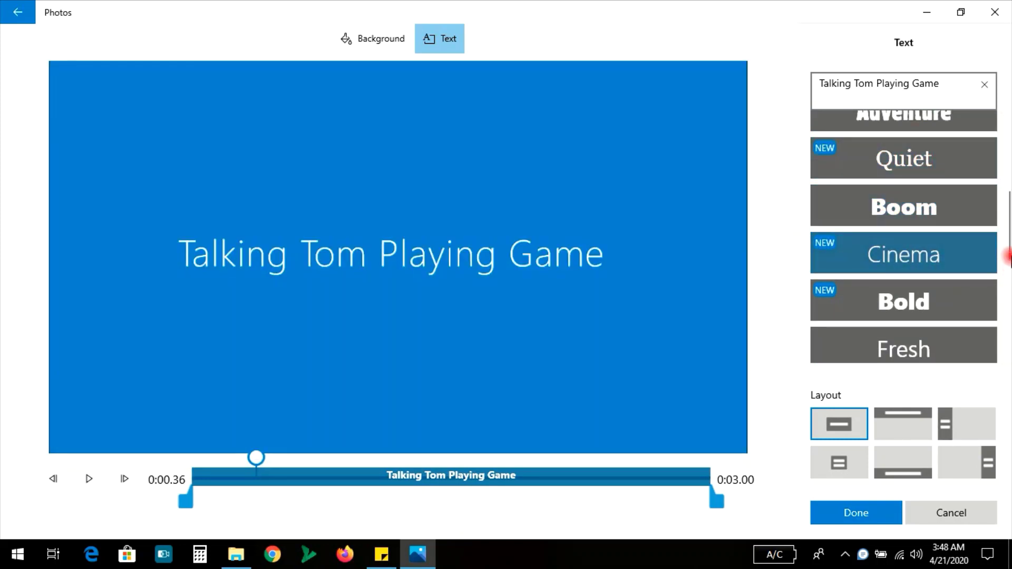
pyautogui.moveTo(1007, 248); pyautogui.dragTo(1008, 177)
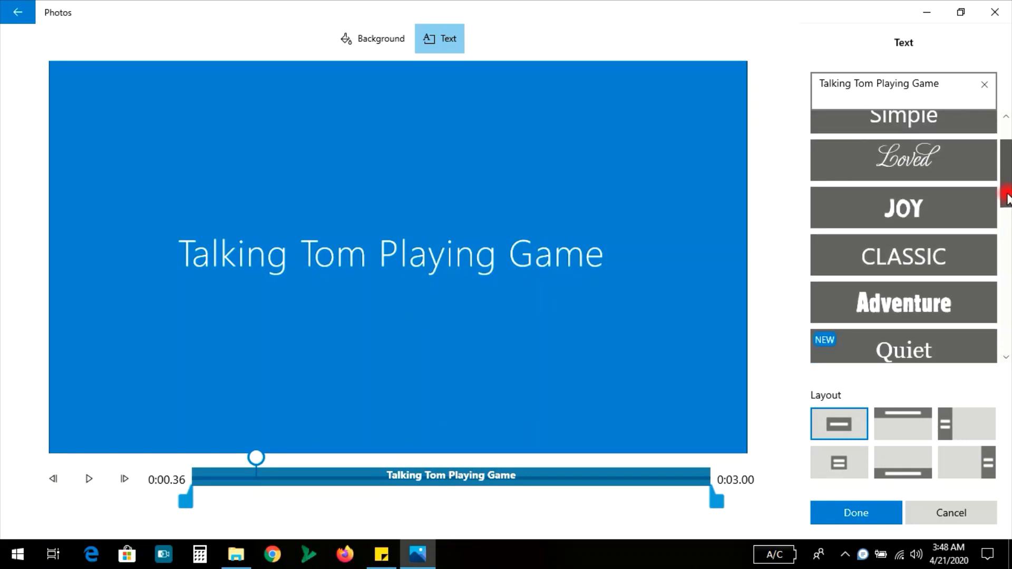
pyautogui.click(915, 282)
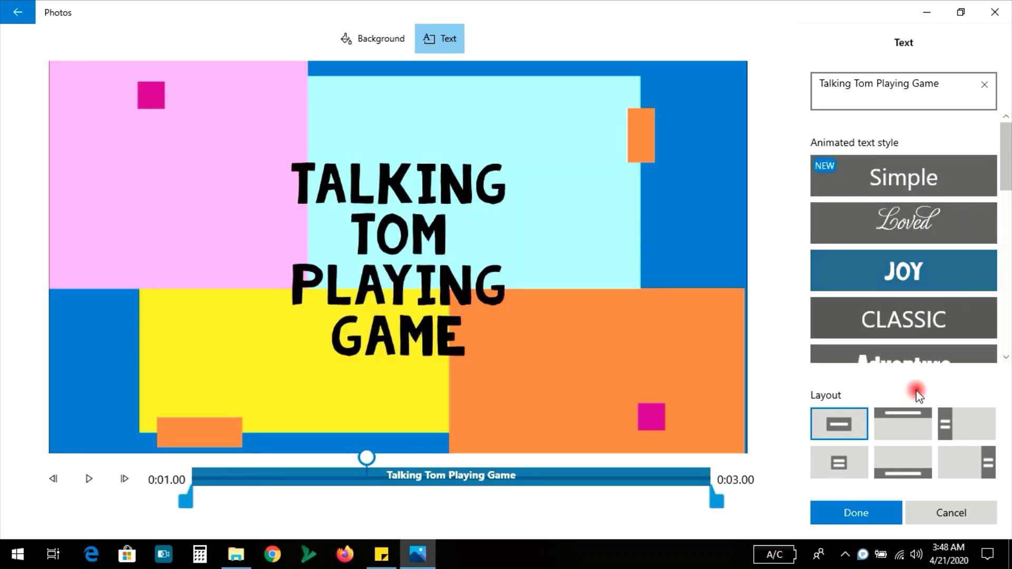
# Try title layouts, choose the large centred Title 2 card, and confirm
pyautogui.click(903, 426)
pyautogui.click(973, 424)
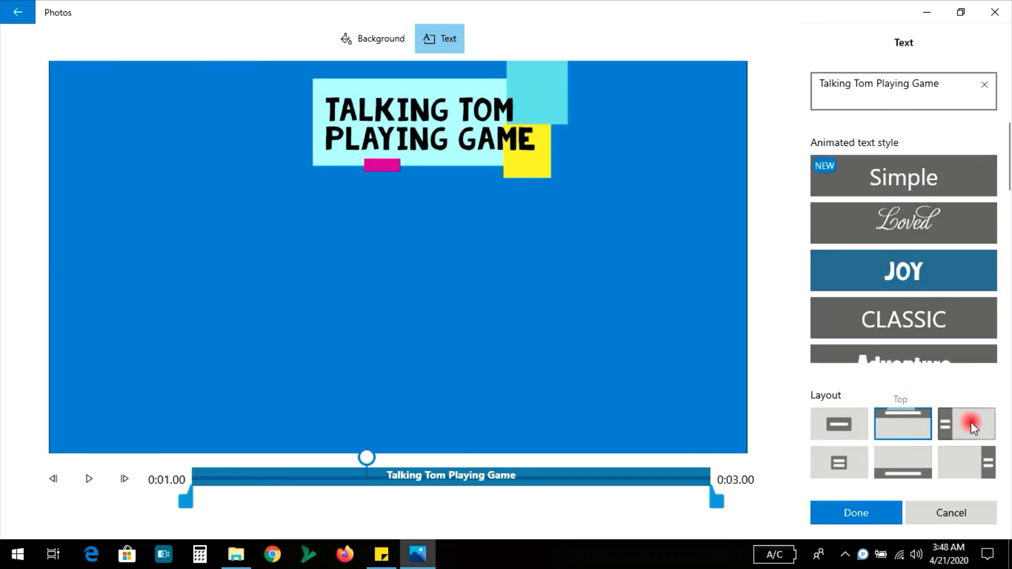
pyautogui.click(903, 456)
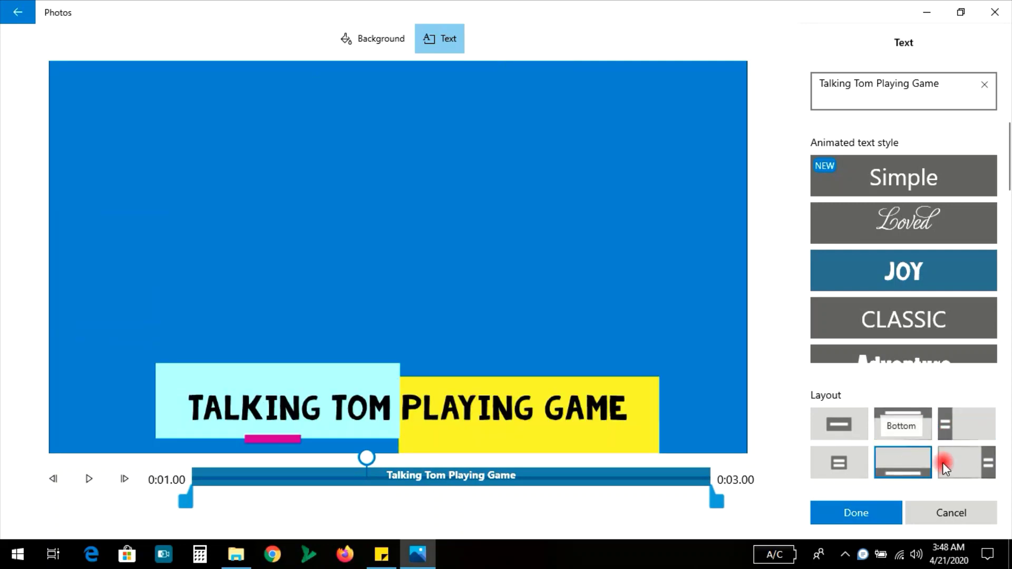
pyautogui.click(943, 463)
pyautogui.click(826, 467)
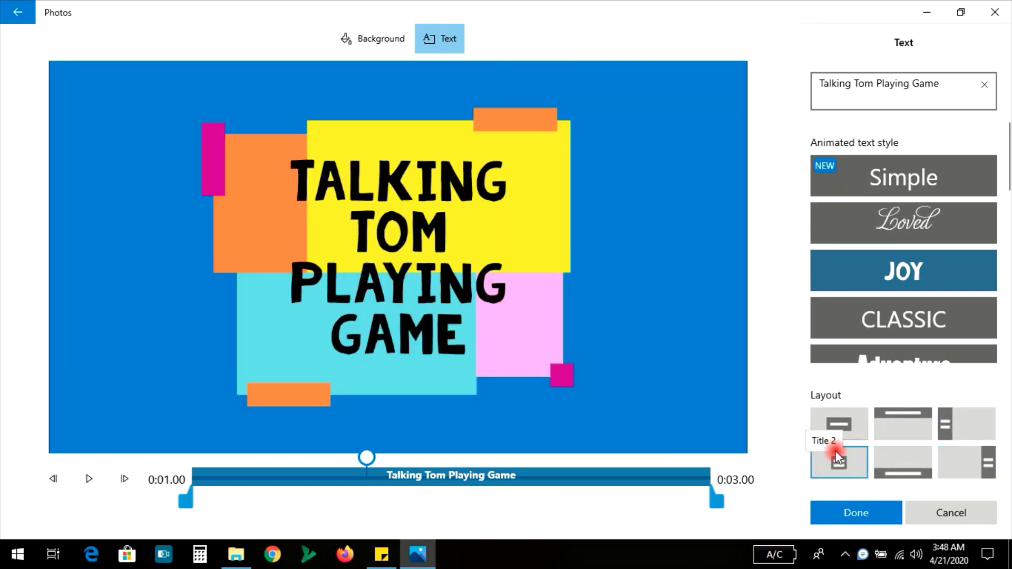
pyautogui.click(857, 511)
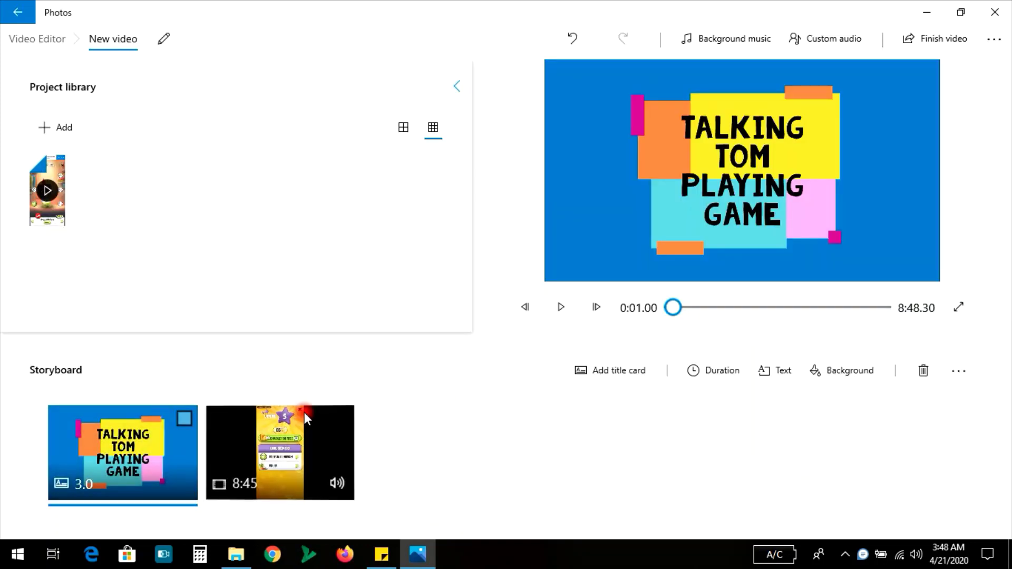
# Split the gameplay clip at 0:22.16, fine-tuning the cut point frame by frame
pyautogui.click(564, 309)
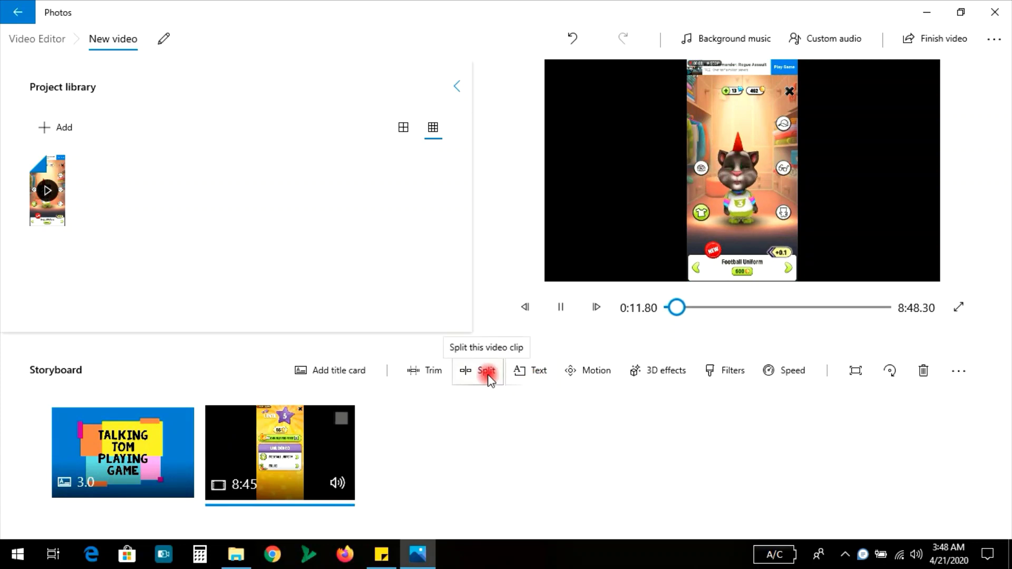
pyautogui.click(488, 388)
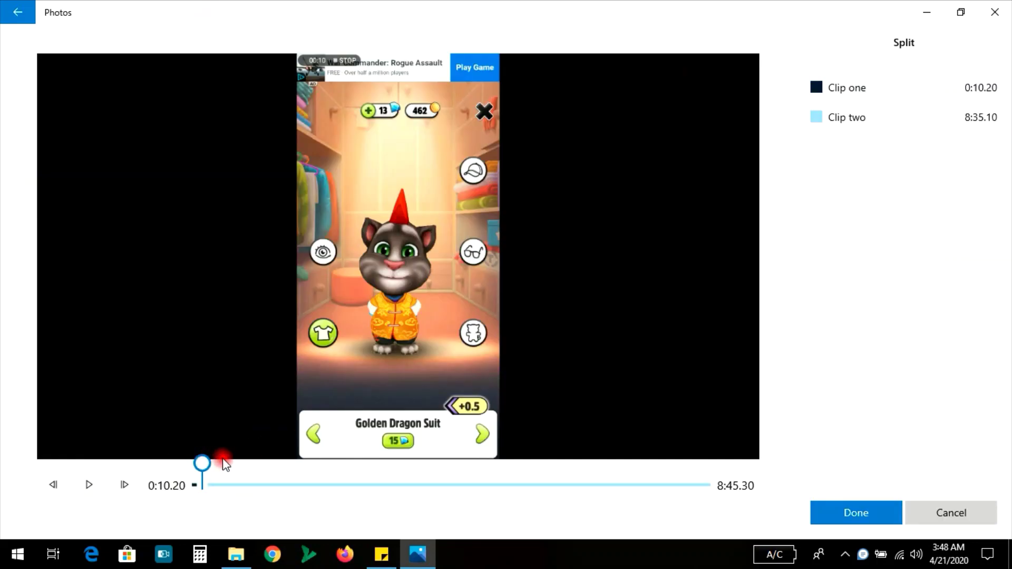
pyautogui.click(95, 485)
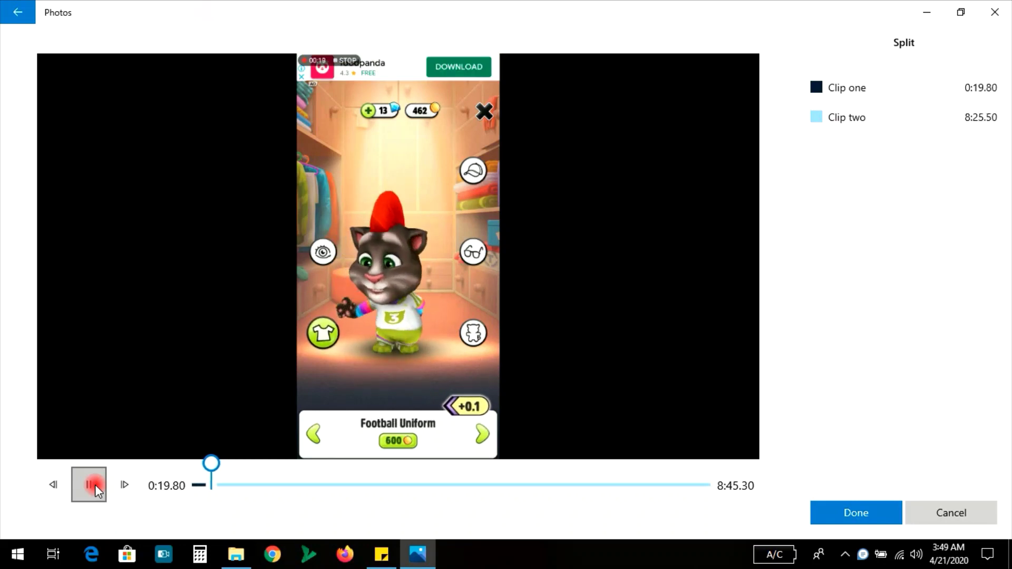
pyautogui.click(95, 483)
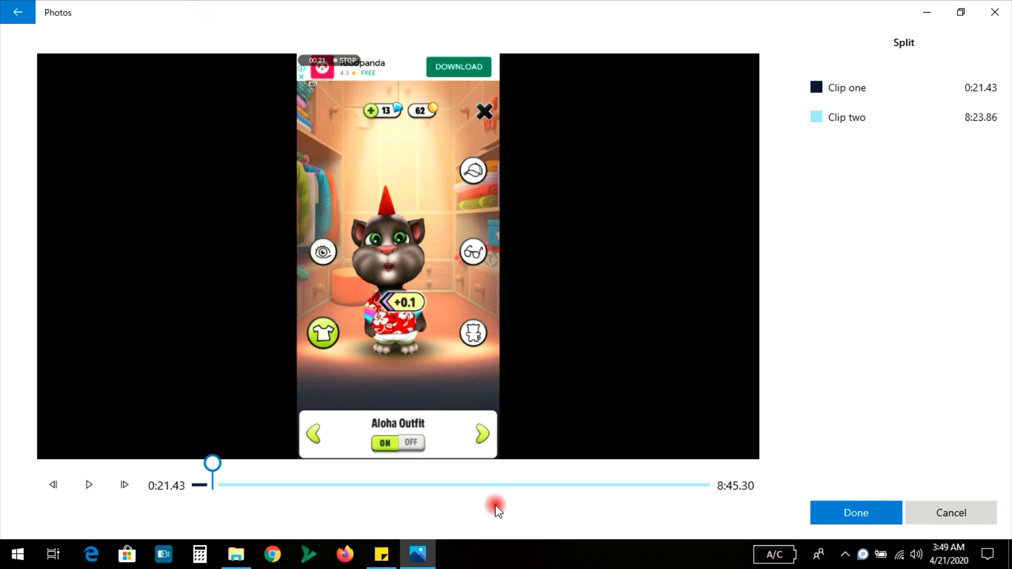
pyautogui.press('Right')
pyautogui.press('Right')
pyautogui.press('Right')
pyautogui.press('Right')
pyautogui.press('Right')
pyautogui.press('Right')
pyautogui.press('Right')
pyautogui.press('Right')
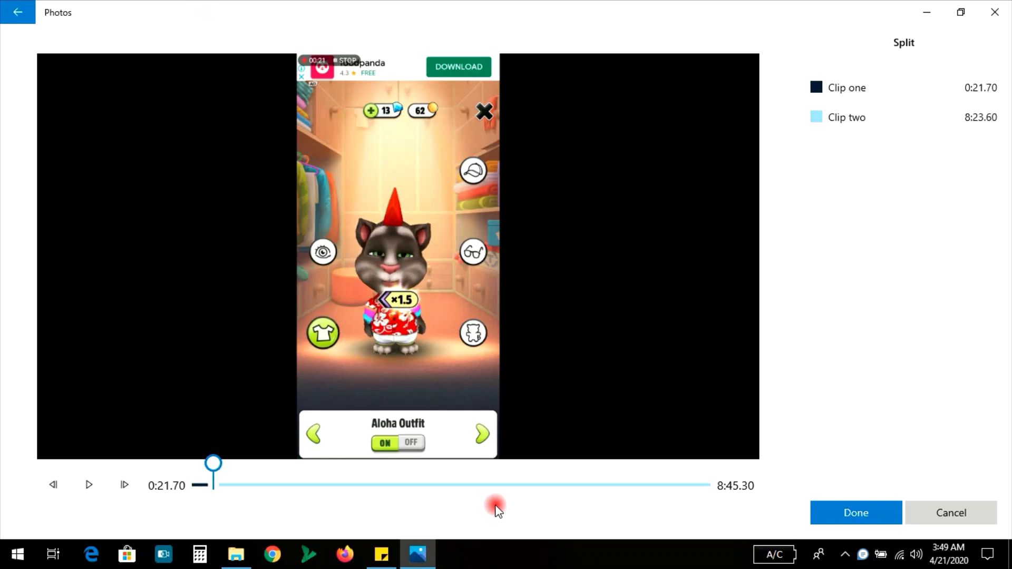
pyautogui.press('Right')
pyautogui.press('Right')
pyautogui.press('Right')
pyautogui.press('Right')
pyautogui.press('Right')
pyautogui.press('Right')
pyautogui.press('Right')
pyautogui.press('Right')
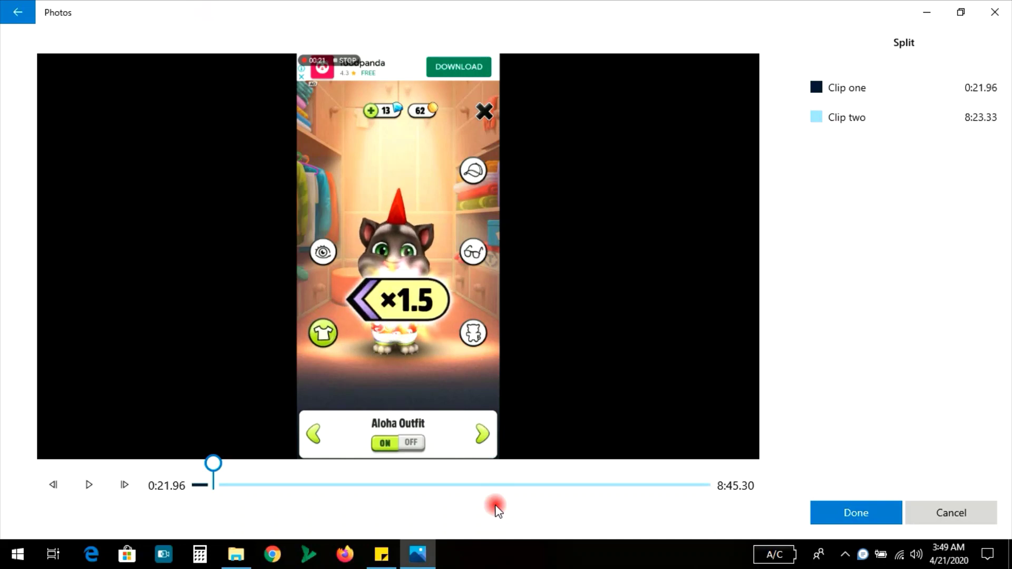
pyautogui.press('Right')
pyautogui.press('Right')
pyautogui.press('Right')
pyautogui.press('Right')
pyautogui.press('Right')
pyautogui.press('Right')
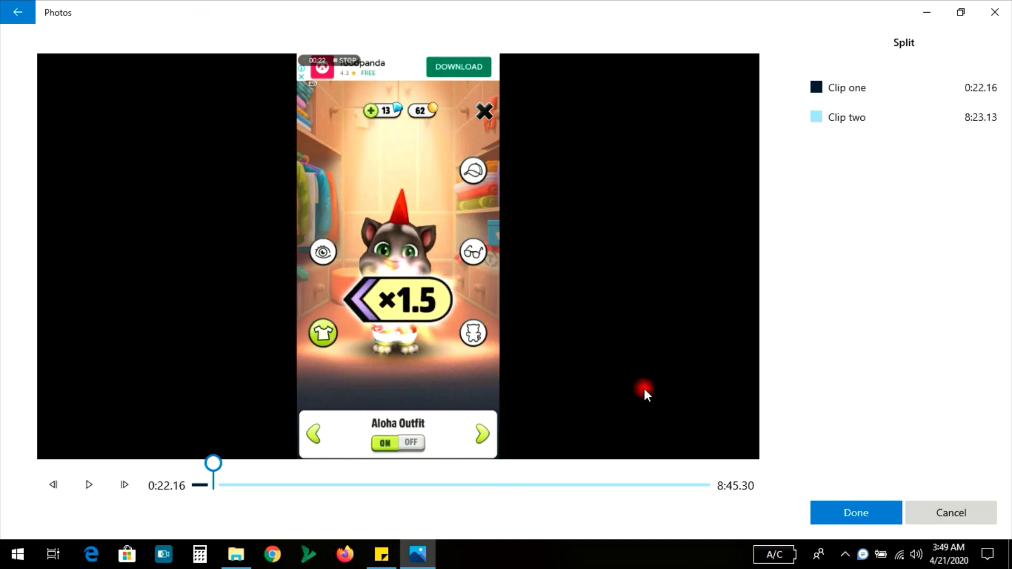
pyautogui.click(838, 512)
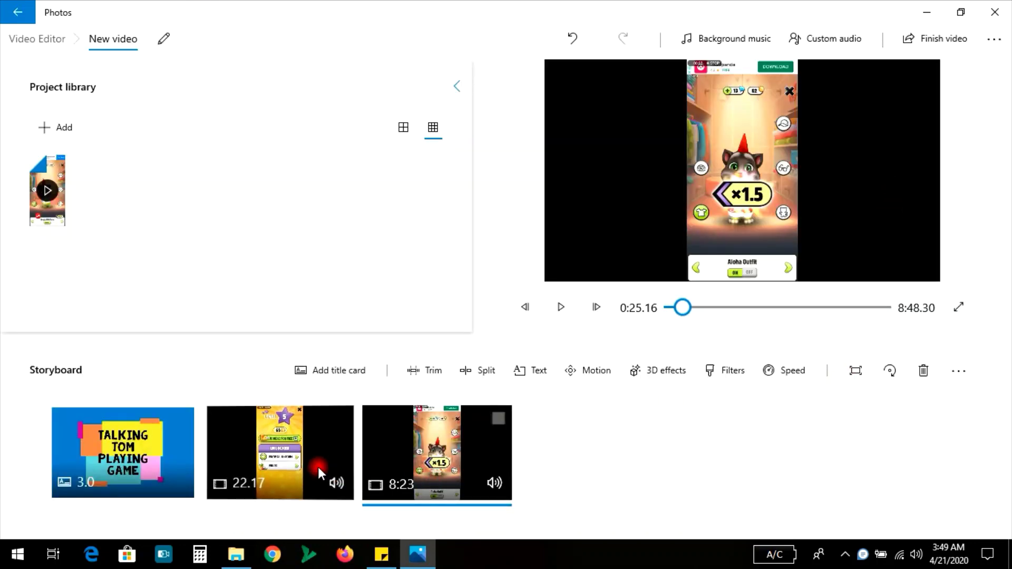
# Delete the leftover 8:23 clip, keeping the title card and 22.17-second clip
pyautogui.click(285, 459)
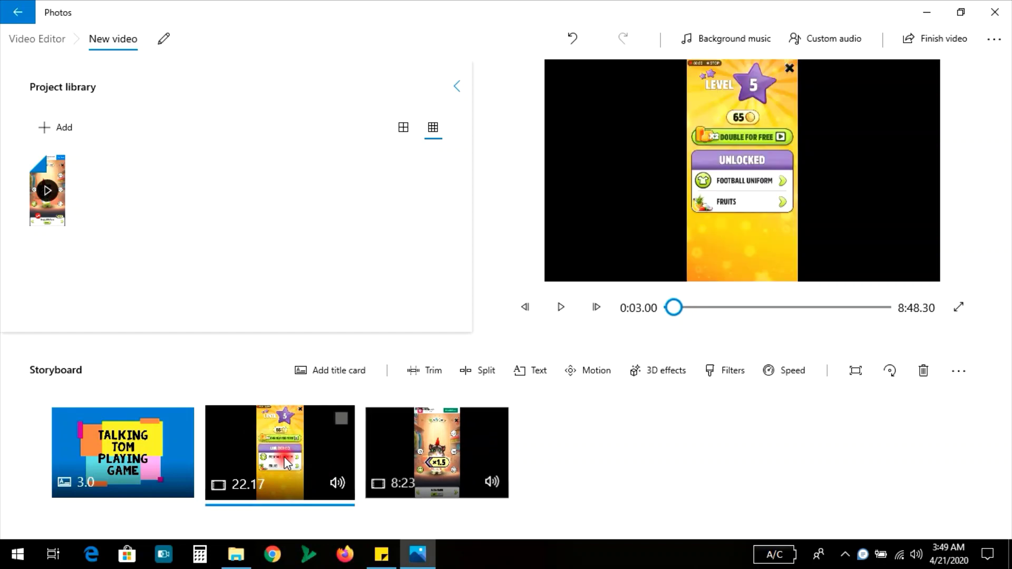
pyautogui.click(455, 459)
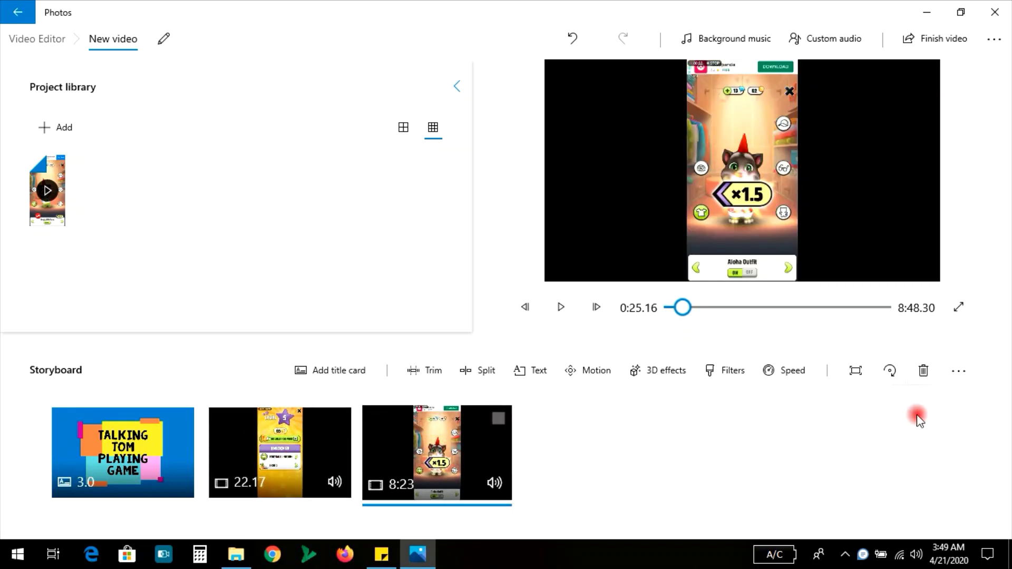
pyautogui.click(924, 371)
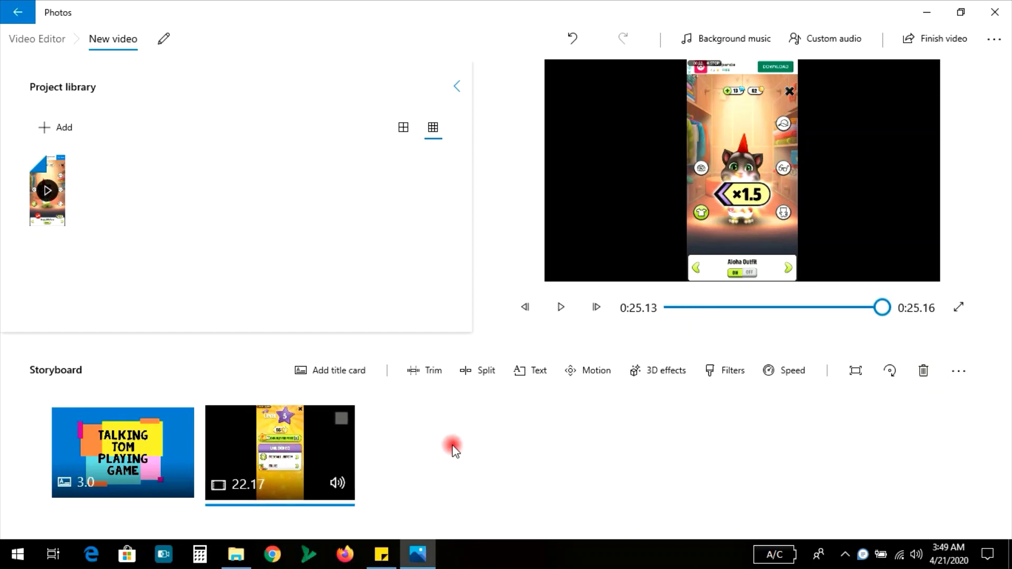
# Add a second 3-second title card after the 22.17 gameplay clip and edit its text
pyautogui.click(338, 372)
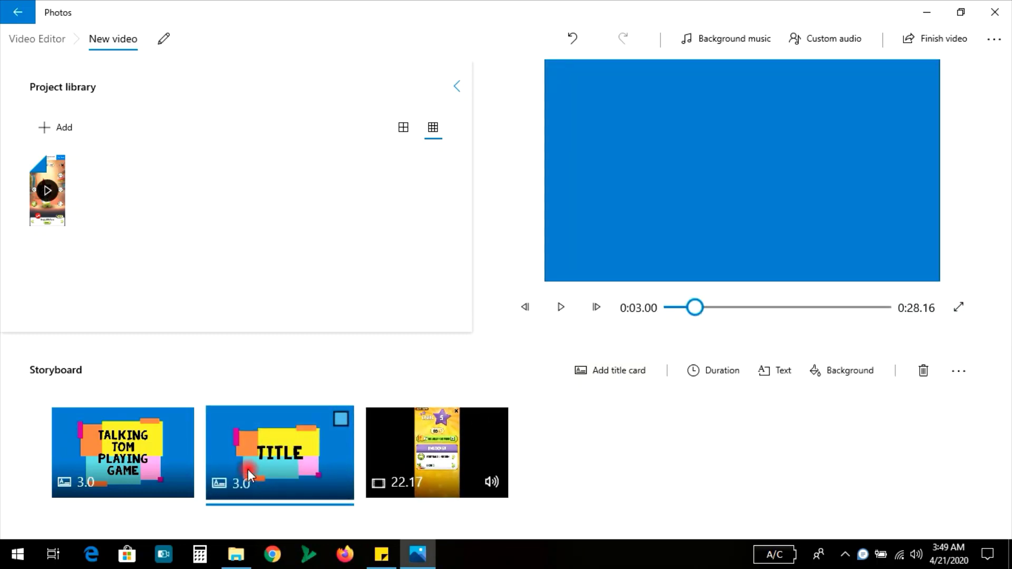
pyautogui.moveTo(248, 469)
pyautogui.mouseDown()
pyautogui.moveTo(510, 459)
pyautogui.moveTo(457, 459)
pyautogui.mouseUp()
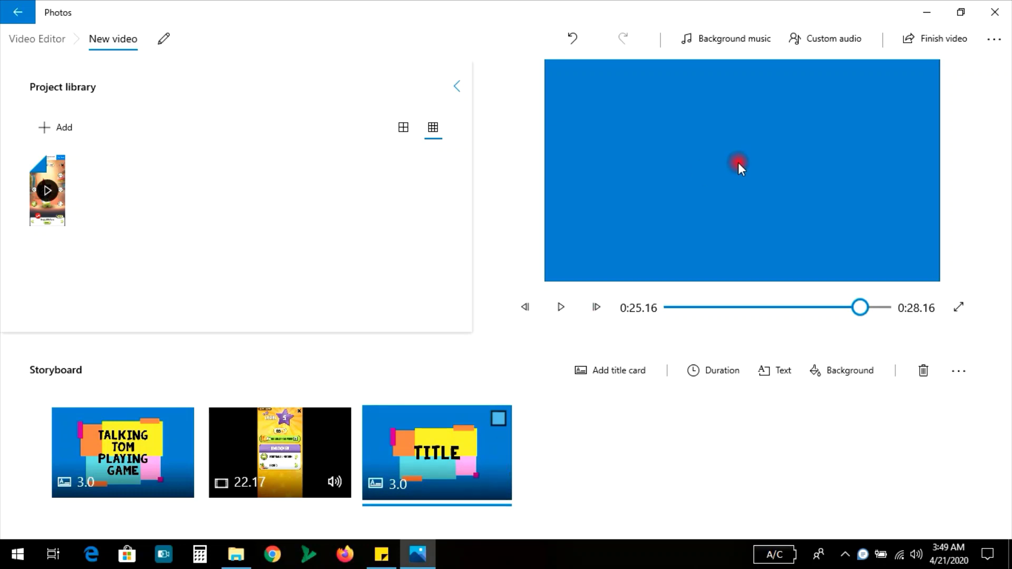
pyautogui.click(776, 375)
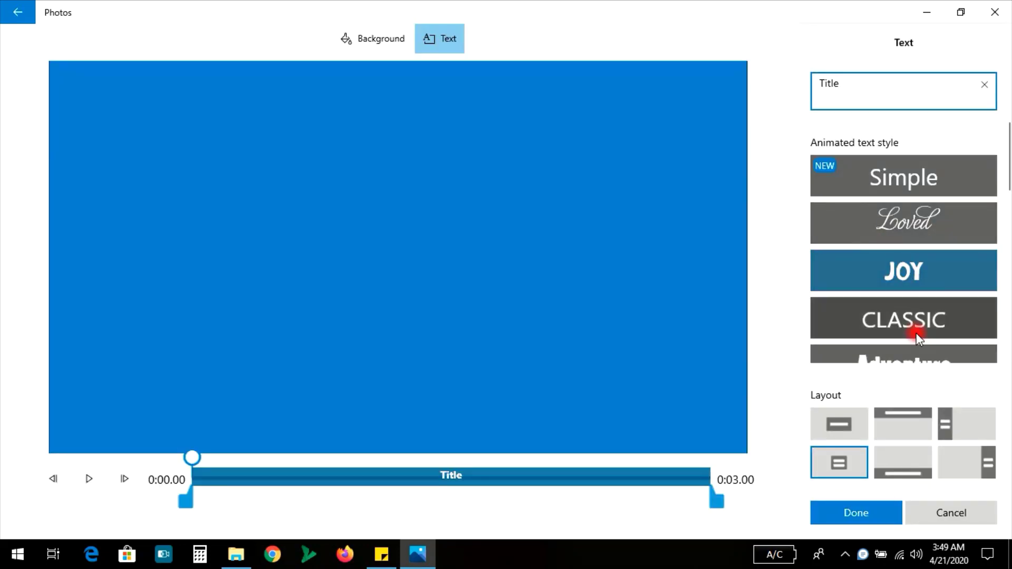
# Change the end card text to 'Thank You For Visit' with the JOY style
pyautogui.click(854, 331)
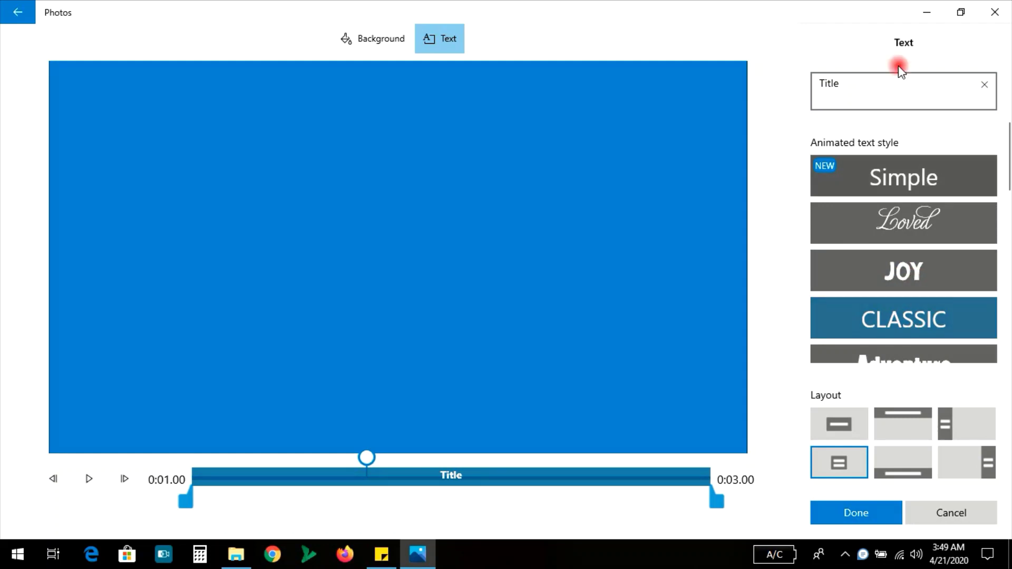
pyautogui.click(884, 86)
pyautogui.moveTo(884, 86); pyautogui.dragTo(781, 83)
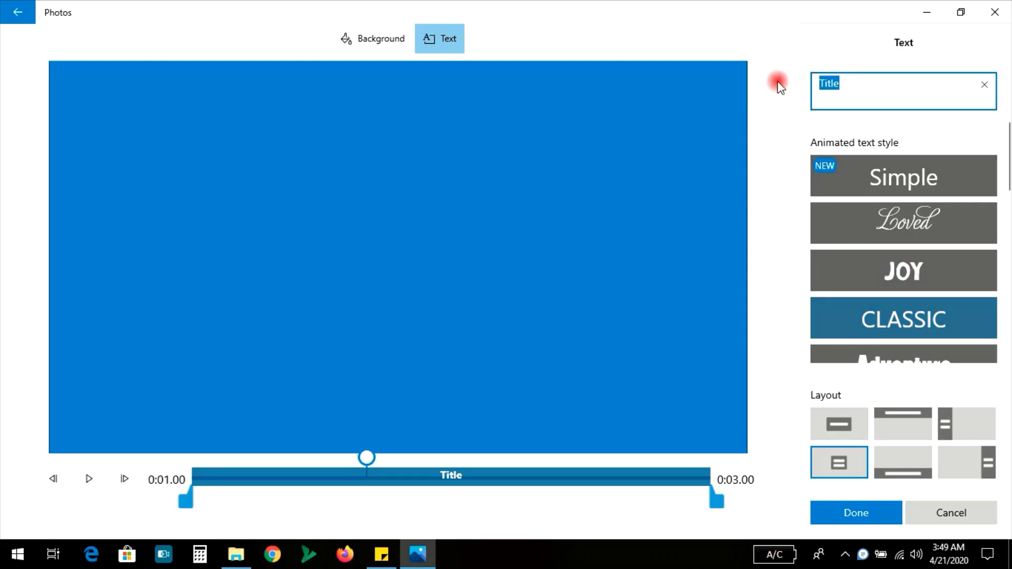
pyautogui.write('Tha')
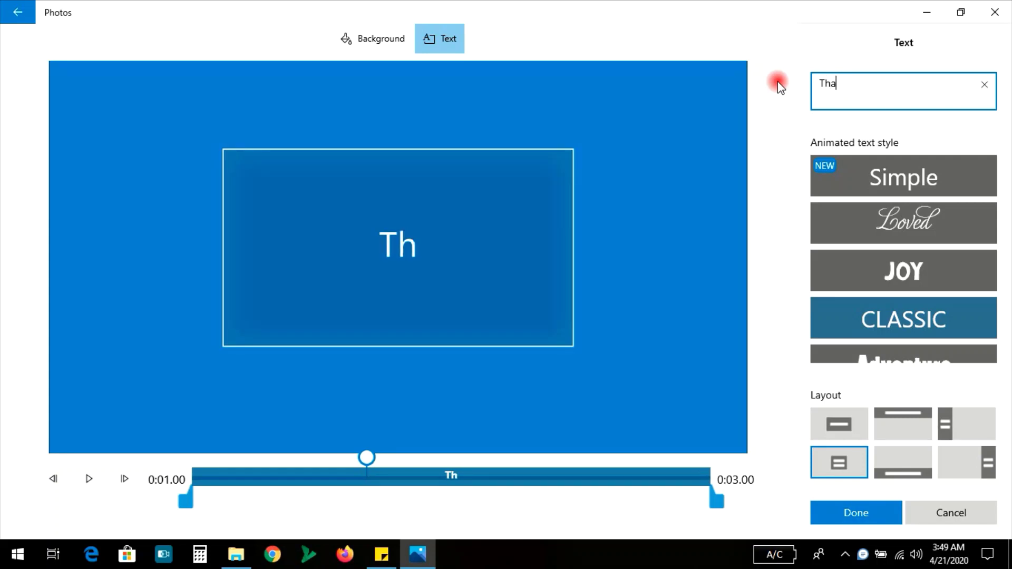
pyautogui.write('nk Y')
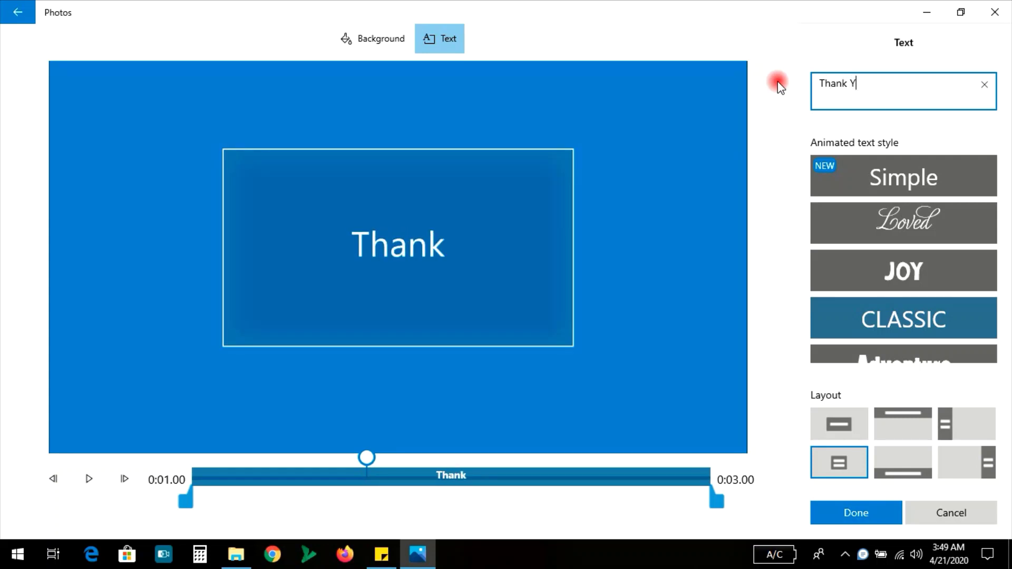
pyautogui.write('ou For')
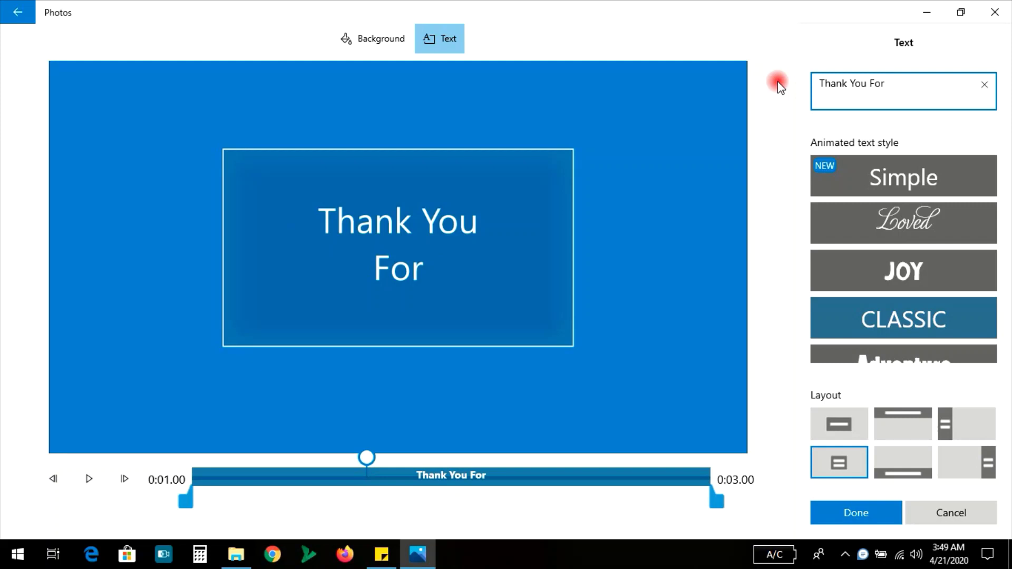
pyautogui.write(' Visit')
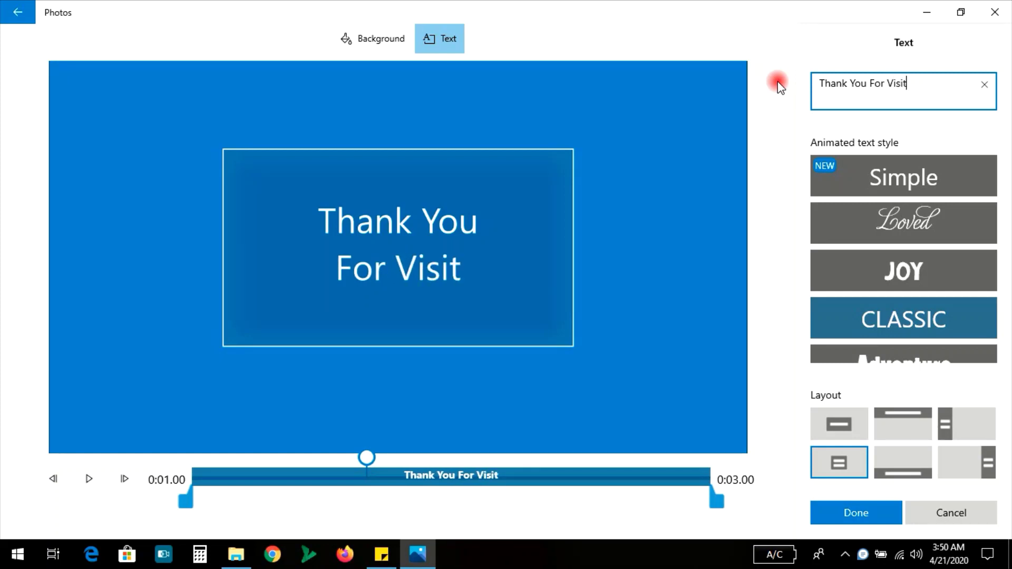
pyautogui.click(916, 268)
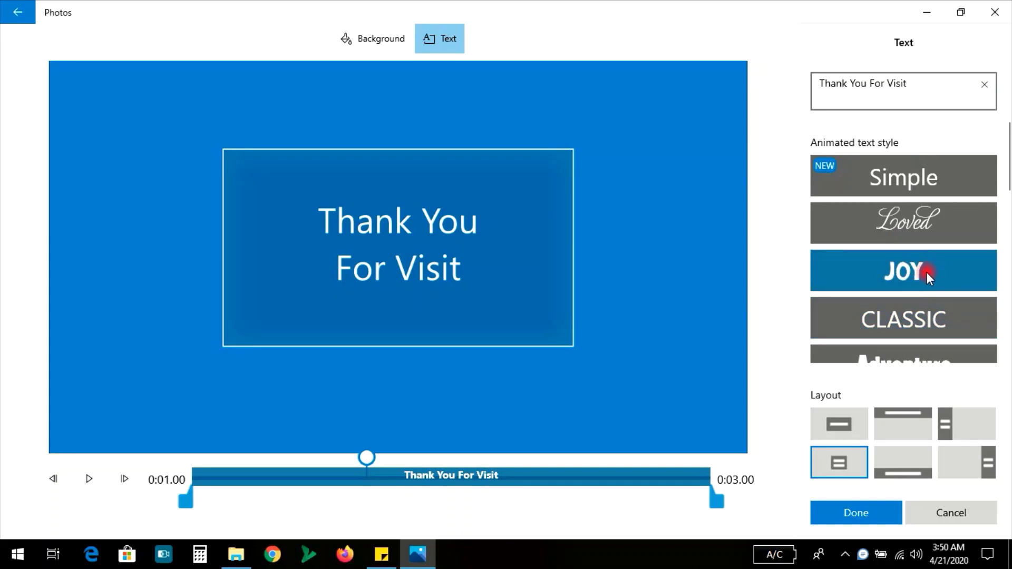
pyautogui.click(922, 235)
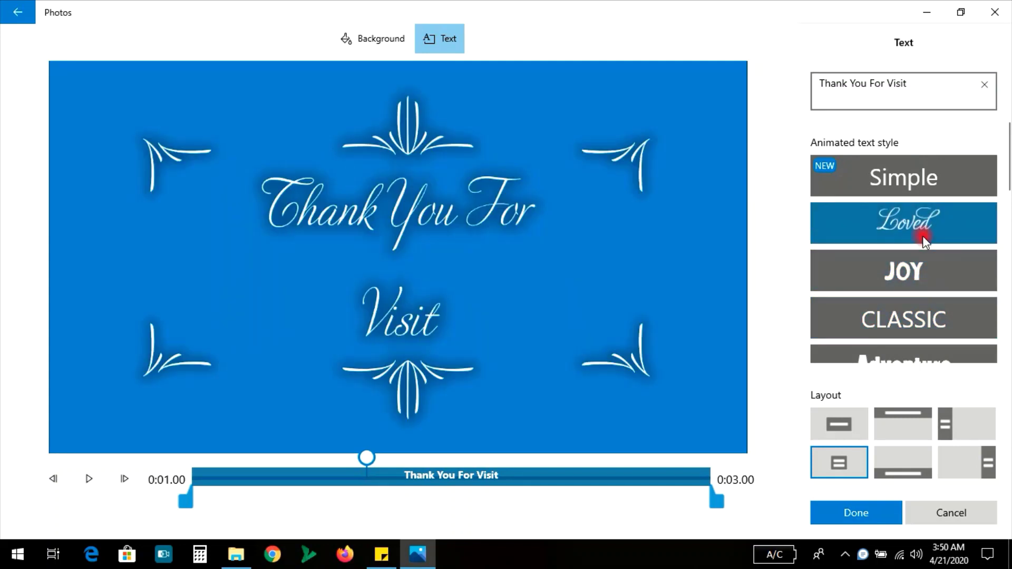
pyautogui.click(916, 261)
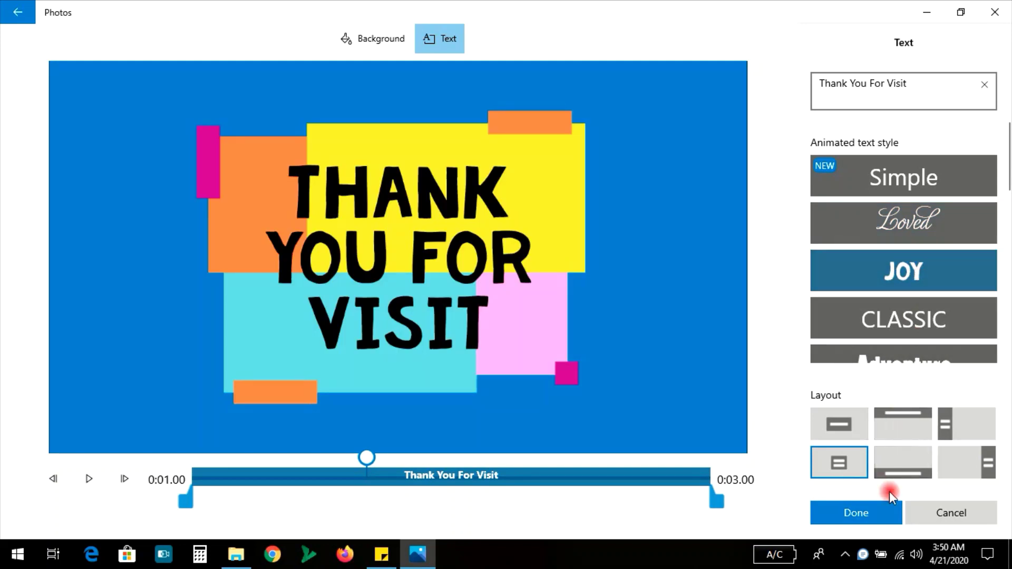
pyautogui.click(858, 512)
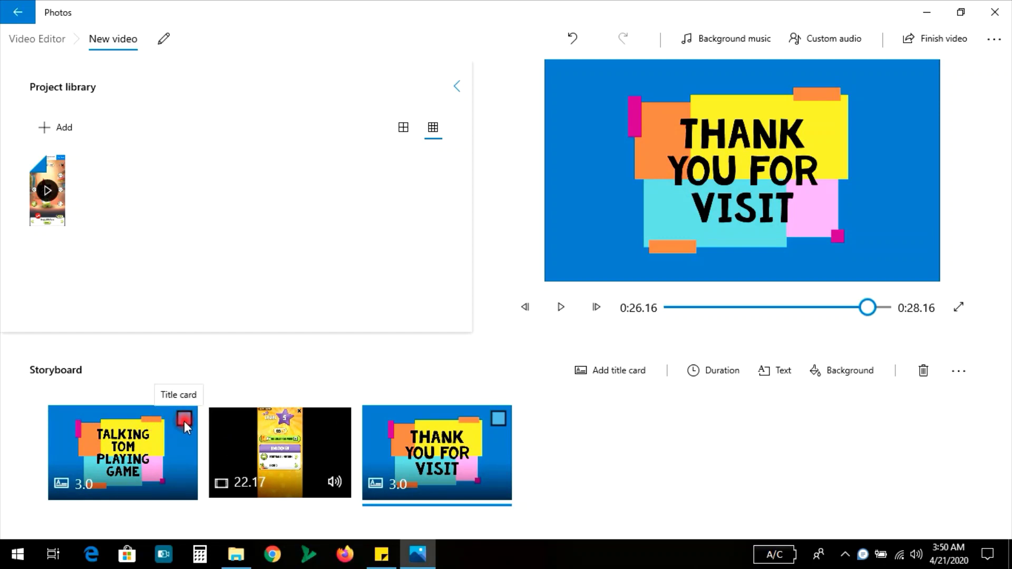
# Select the title card, gameplay clip and end card, then bring up Finish video at High 1080p
pyautogui.click(185, 420)
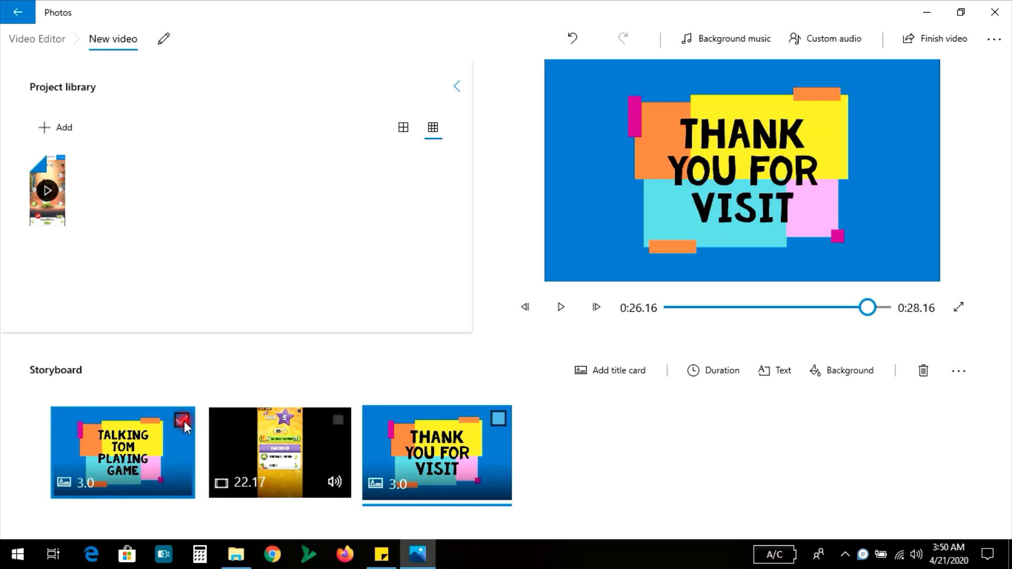
pyautogui.click(343, 419)
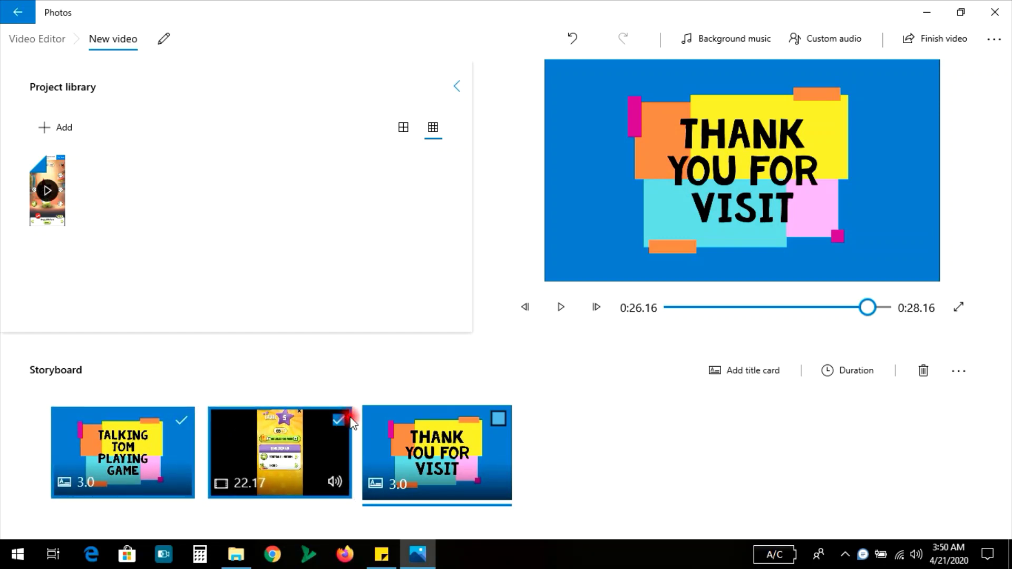
pyautogui.click(496, 421)
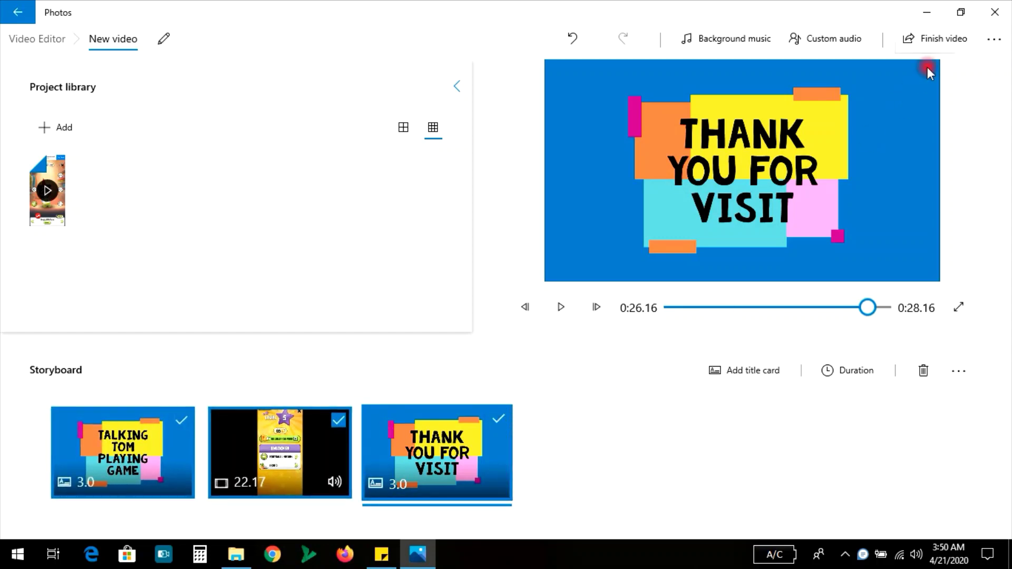
pyautogui.click(948, 33)
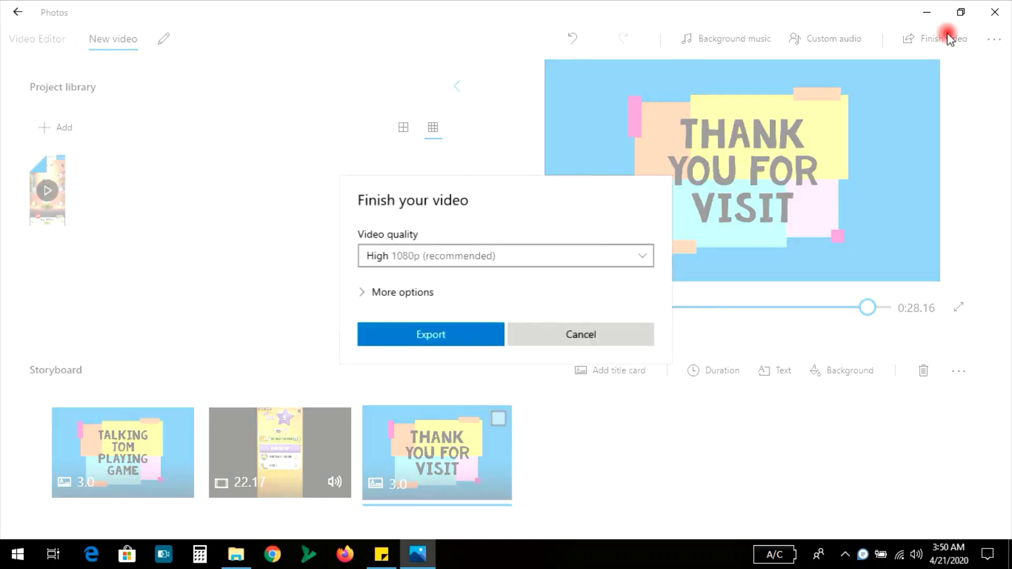
# Export the video at High 1080p to Downloads as 'Talking Tom Game Video'
pyautogui.click(468, 340)
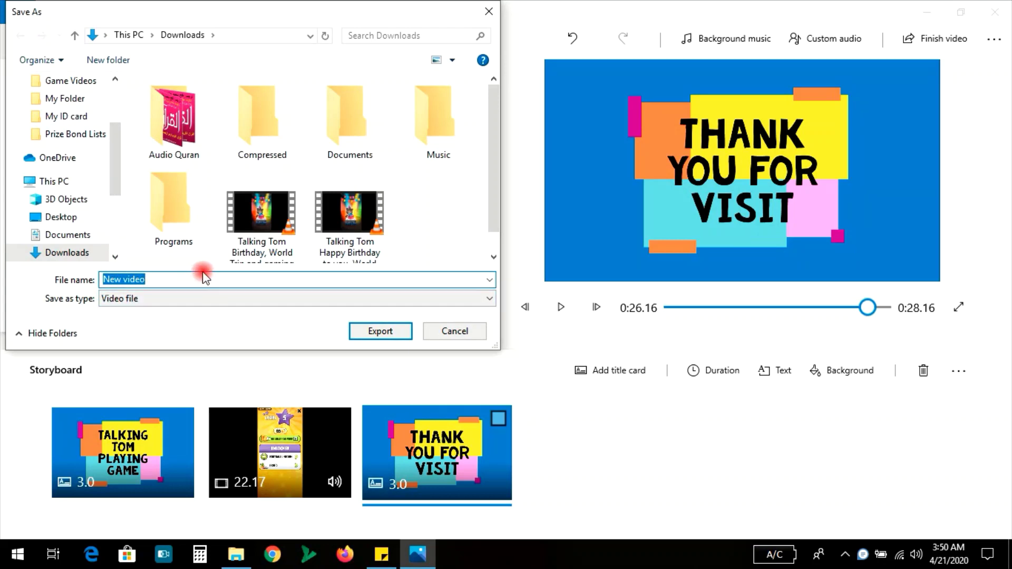
pyautogui.write('Talking')
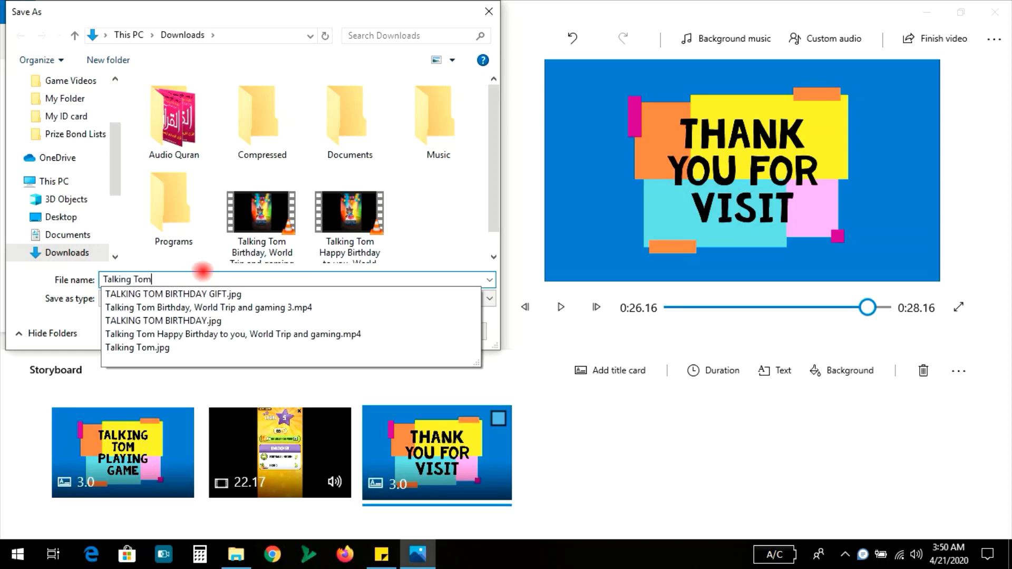
pyautogui.write(' Tom Ga')
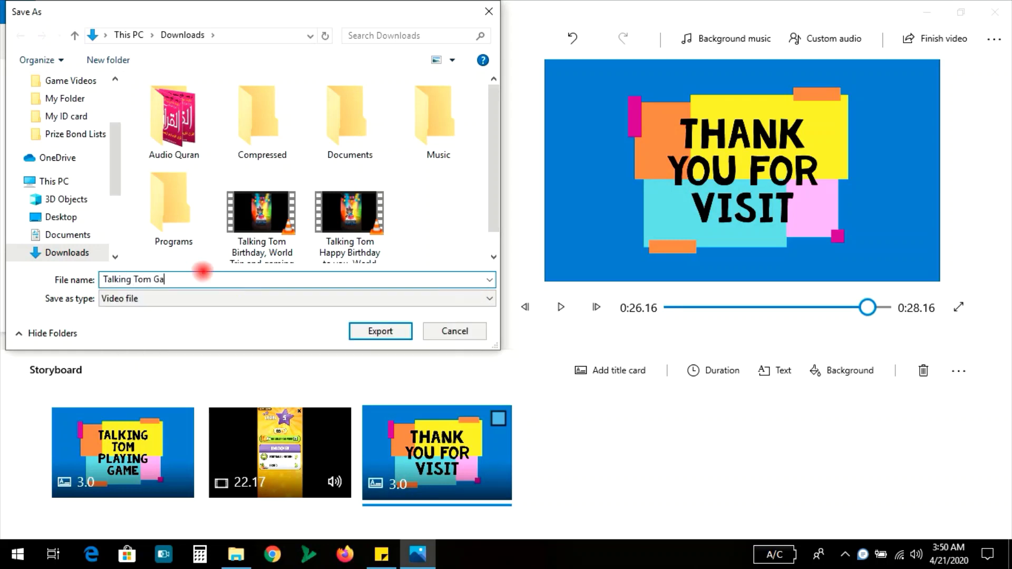
pyautogui.write('me Video')
pyautogui.click(396, 328)
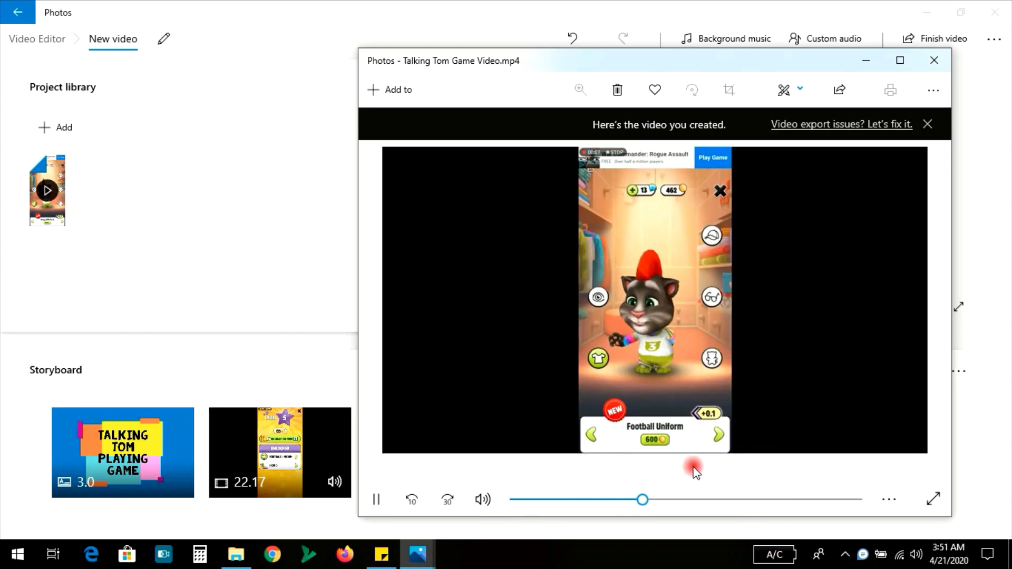
# Skip ahead to the 'Thank You For Visit' end card, then close the viewer and Video Editor
pyautogui.click(789, 500)
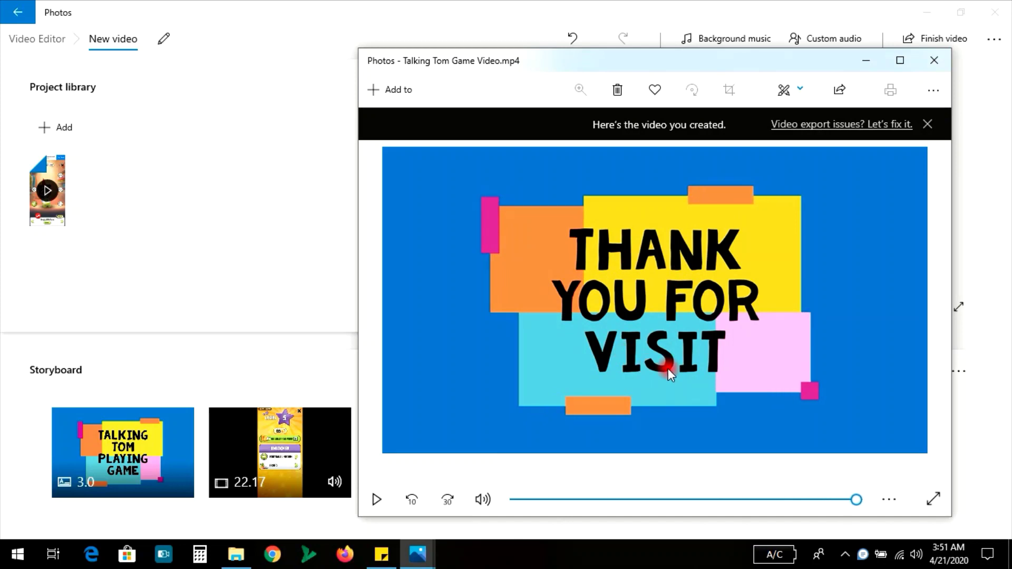
pyautogui.click(935, 60)
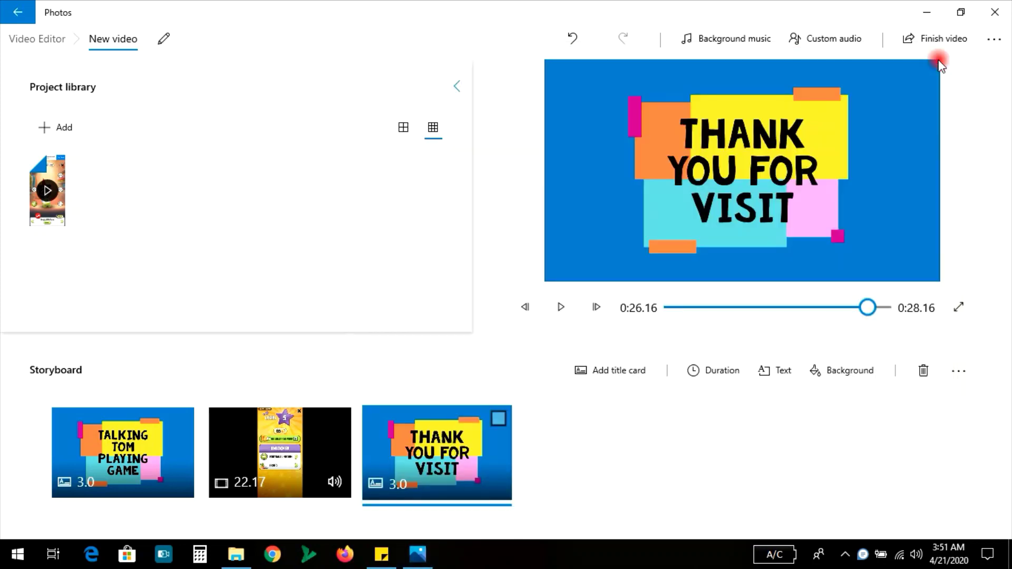
pyautogui.click(1010, 6)
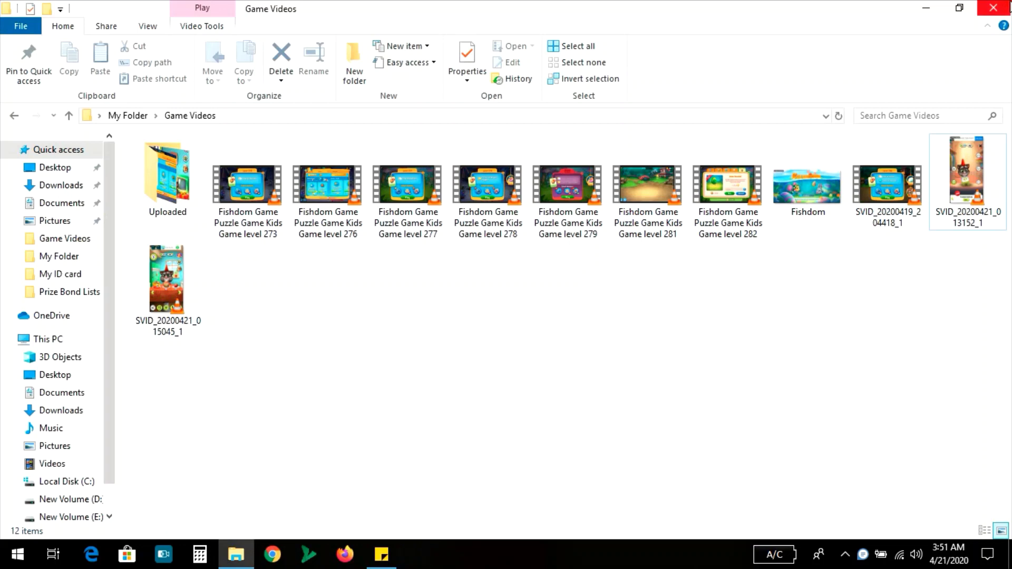
# Play Talking Tom Game Video.mp4 from the Downloads folder in VLC
pyautogui.click(51, 186)
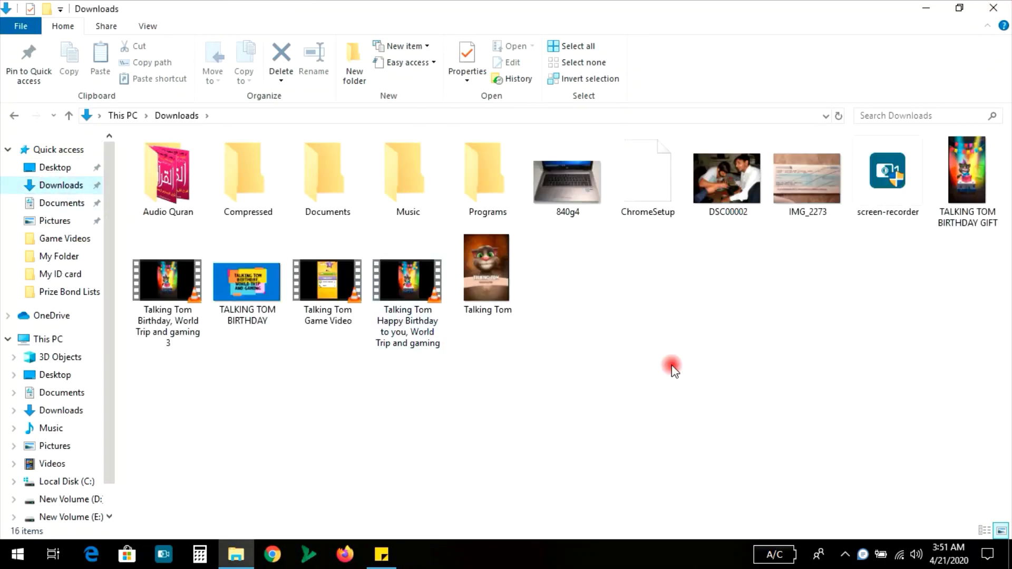
pyautogui.click(308, 258)
pyautogui.doubleClick(306, 254)
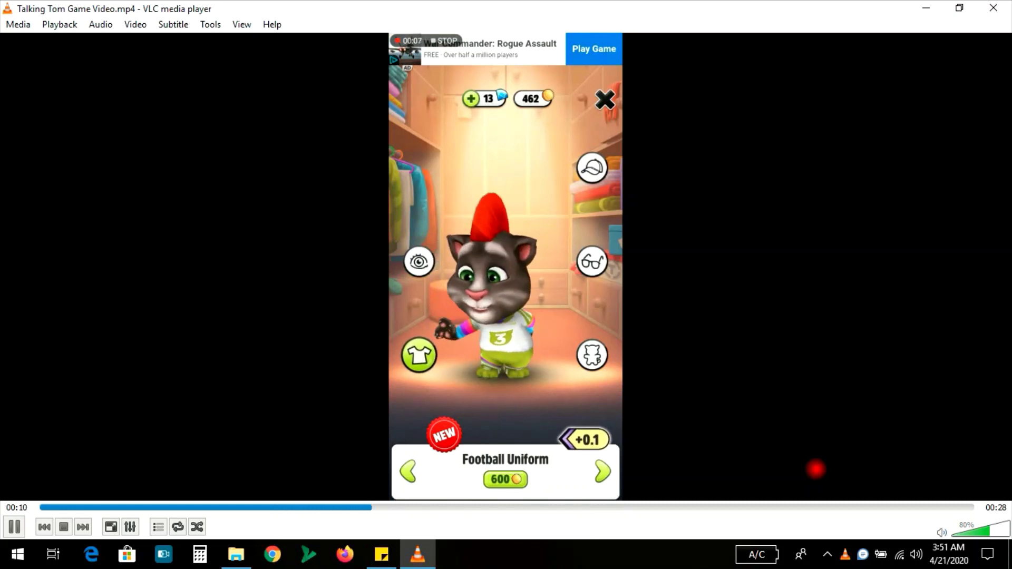
# Pause VLC playback at 00:11 and return to the Downloads folder
pyautogui.press('space')
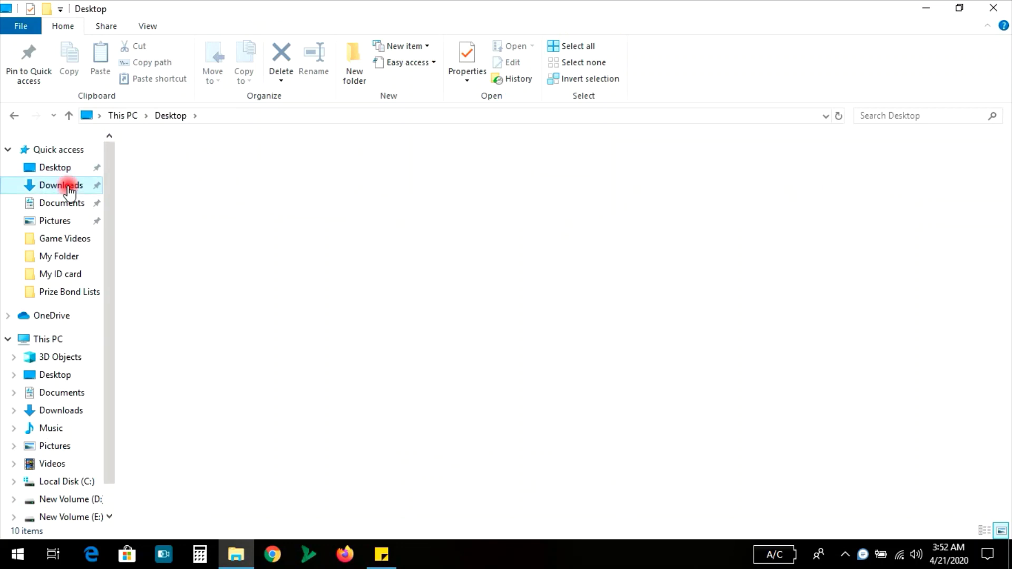
pyautogui.click(67, 186)
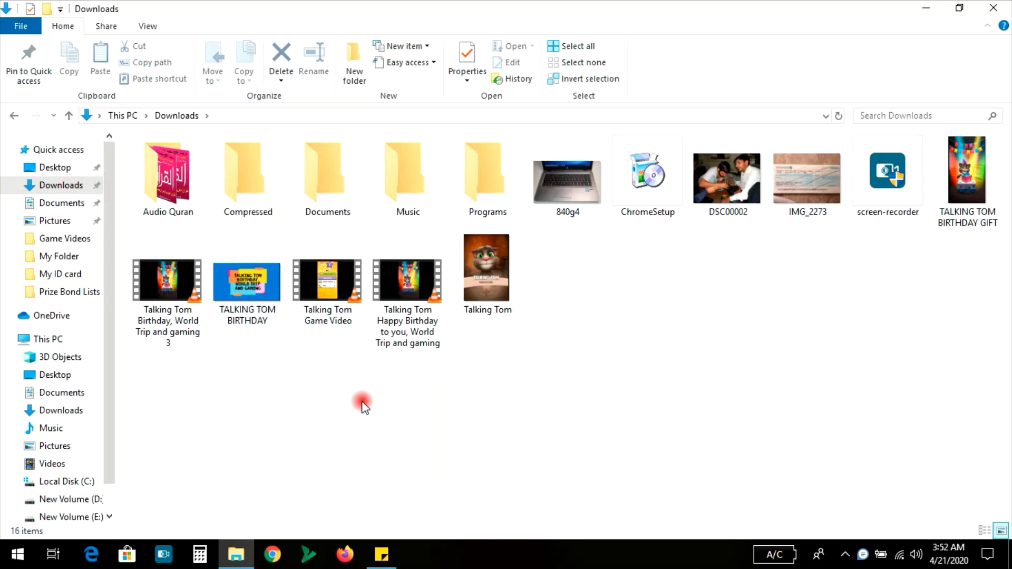
pyautogui.press('super')
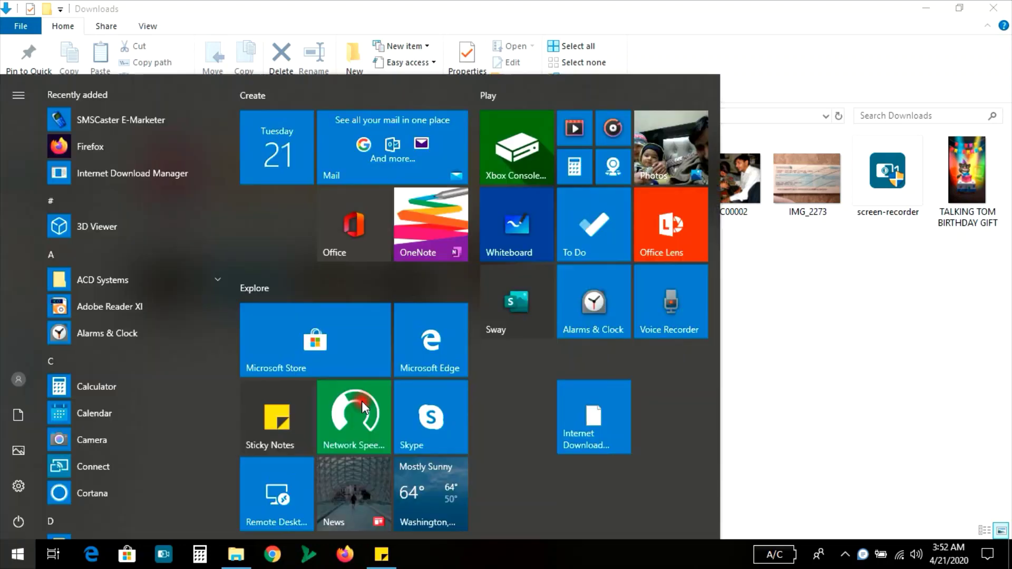
pyautogui.write('video ma')
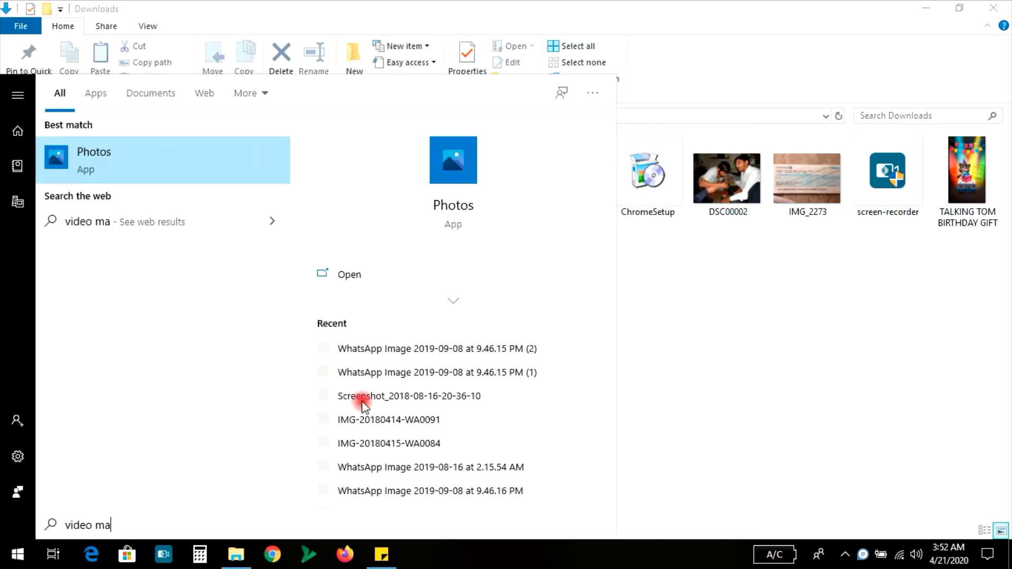
pyautogui.write('ke')
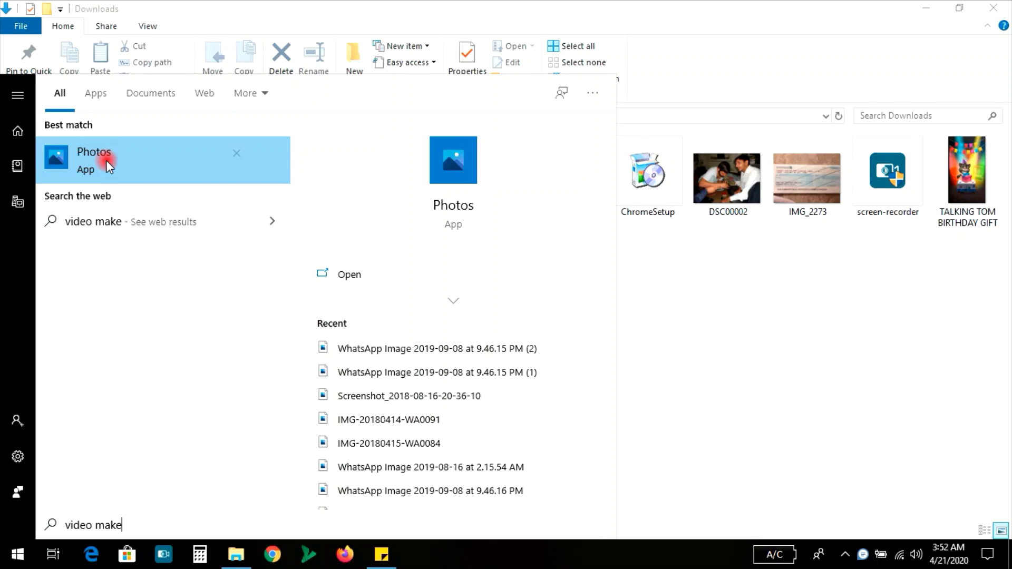
pyautogui.click(753, 321)
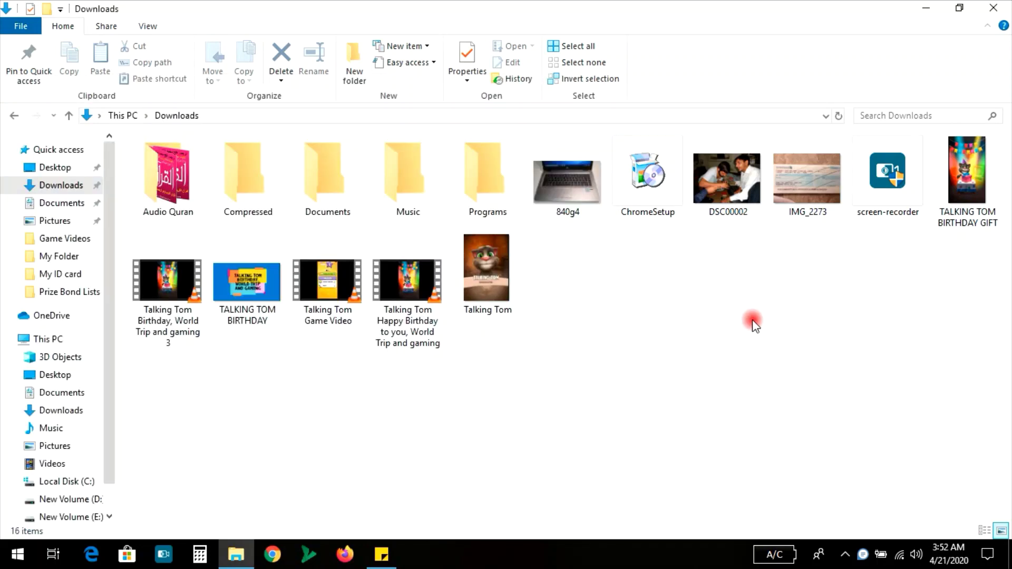